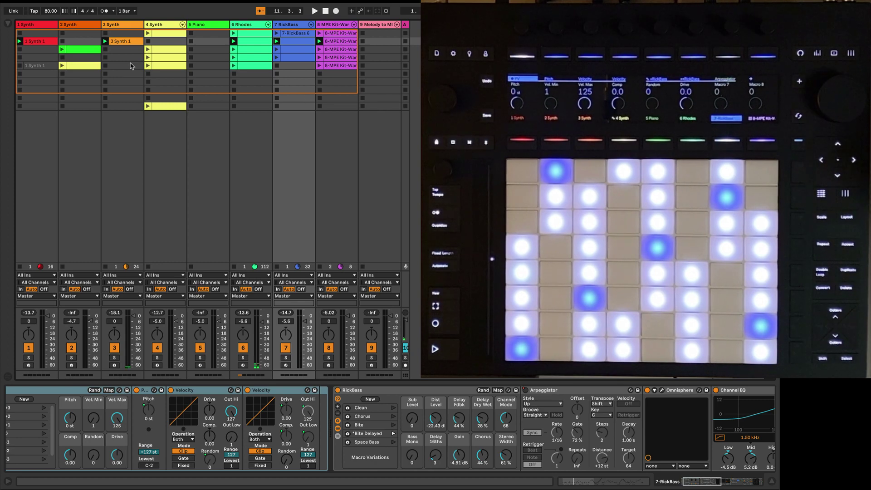
Step: Open the lowest clip on the 4 Synth track and look through its whole recorded improvisation in the note editor
{"action": "left_click", "coordinate": [163, 107]}
{"action": "double_click", "coordinate": [163, 106]}
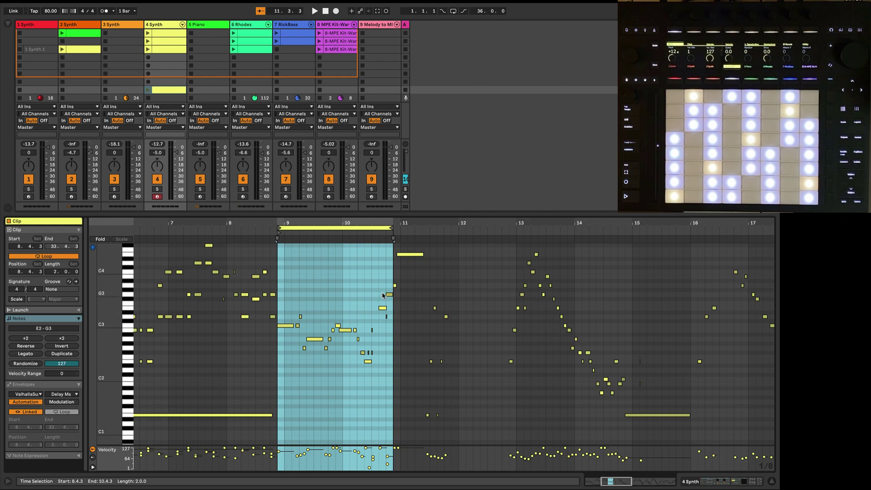
{"action": "scroll", "coordinate": [242, 284], "scroll_direction": "left", "scroll_amount": 5}
{"action": "scroll", "coordinate": [242, 284], "scroll_direction": "right", "scroll_amount": 10}
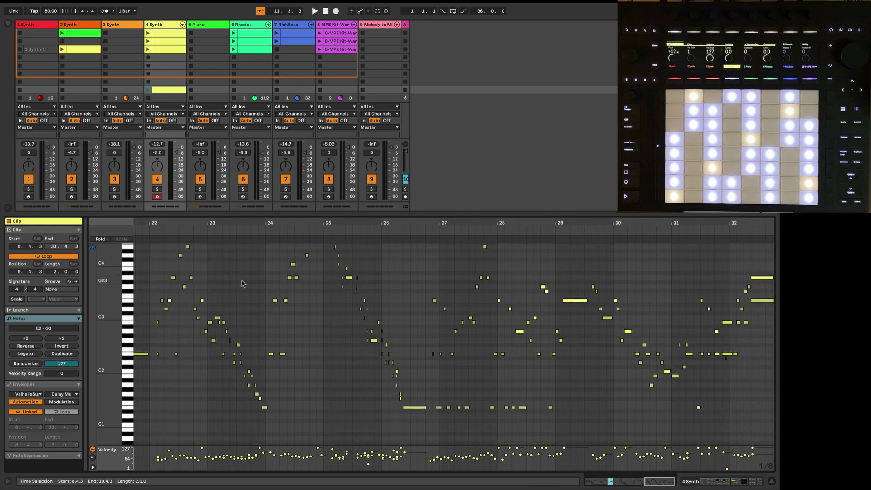
{"action": "scroll", "coordinate": [242, 284], "scroll_direction": "left", "scroll_amount": 10}
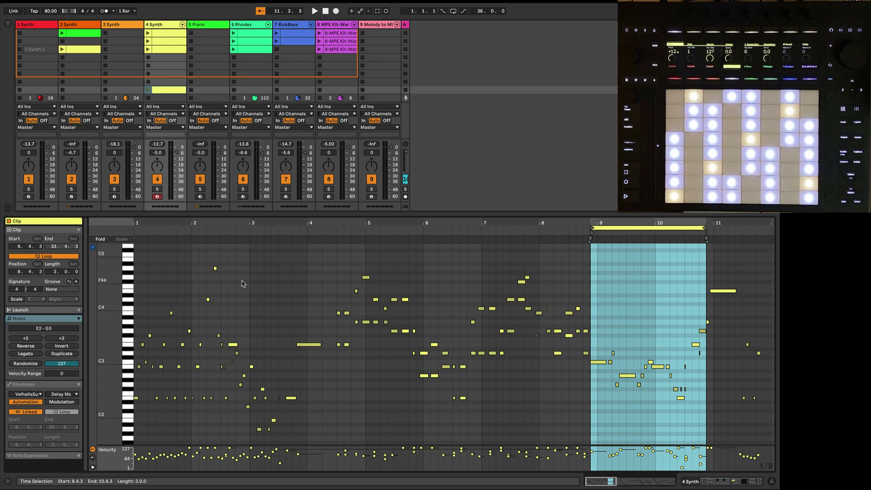
{"action": "scroll", "coordinate": [182, 356], "scroll_direction": "up", "scroll_amount": 1}
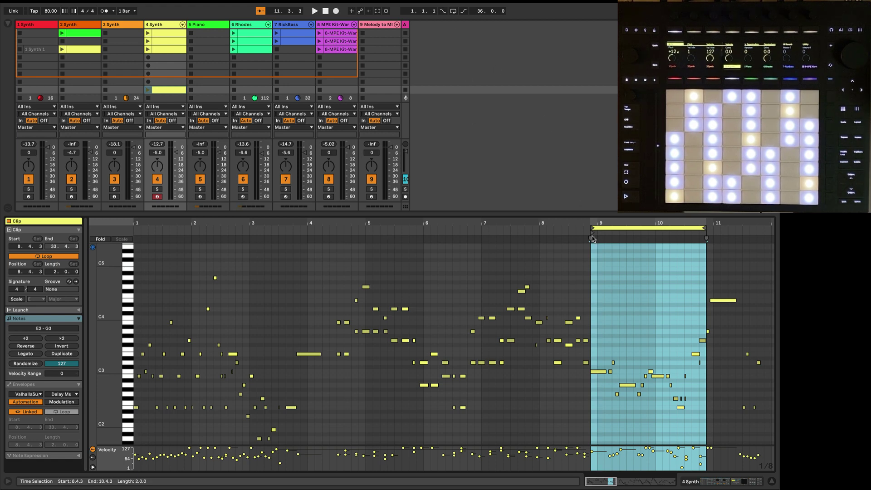
Step: Move the 4 Synth clip's start marker to 1.1.1 and play part of the recording
{"action": "left_click_drag", "start_coordinate": [592, 234], "coordinate": [136, 233]}
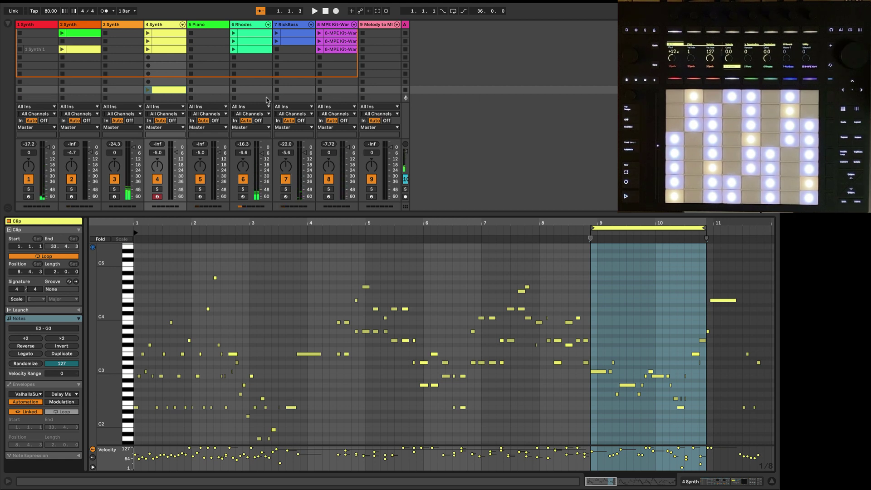
{"action": "left_click", "coordinate": [148, 92]}
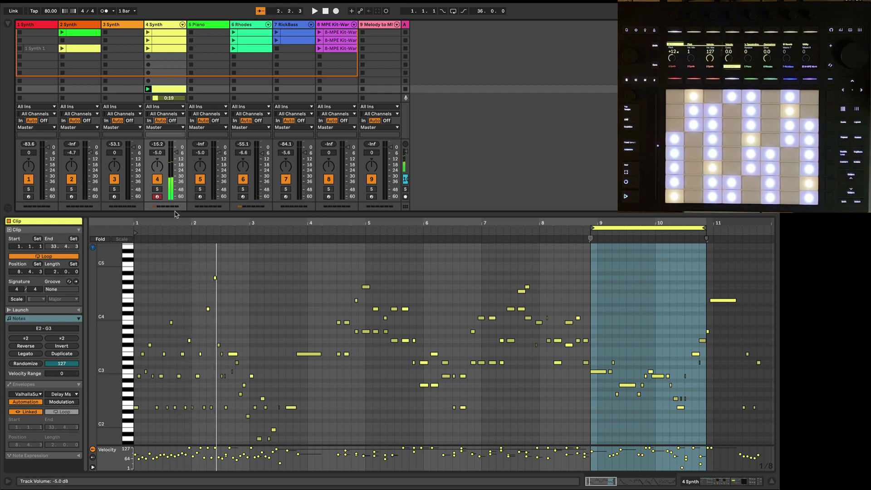
{"action": "left_click", "coordinate": [309, 230]}
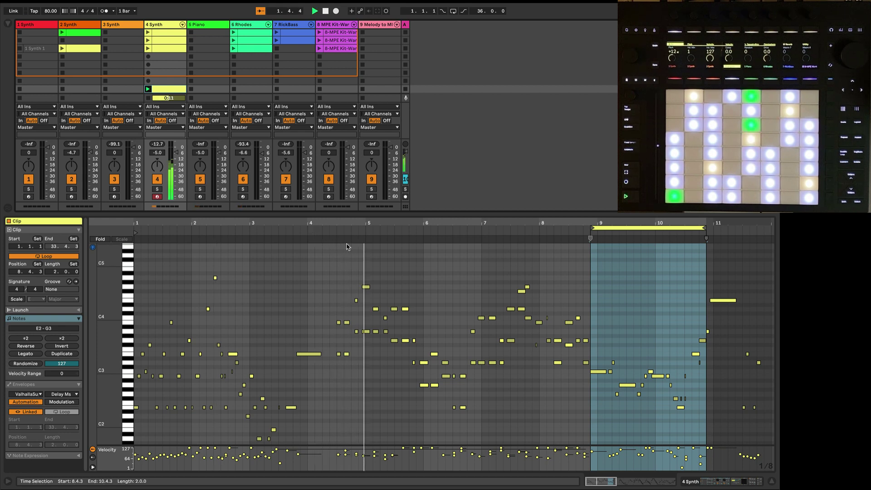
{"action": "key", "text": "space"}
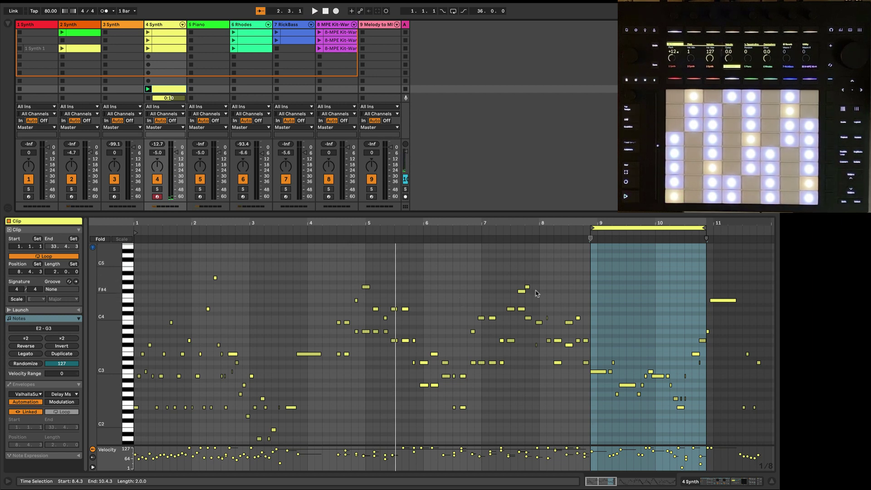
Step: Move the clip's start marker to the loop start at 8.4.3 and play the two-bar looped phrase
{"action": "scroll", "coordinate": [536, 293], "scroll_direction": "right", "scroll_amount": 5}
{"action": "scroll", "coordinate": [492, 287], "scroll_direction": "right", "scroll_amount": 1}
{"action": "scroll", "coordinate": [492, 288], "scroll_direction": "down", "scroll_amount": 1}
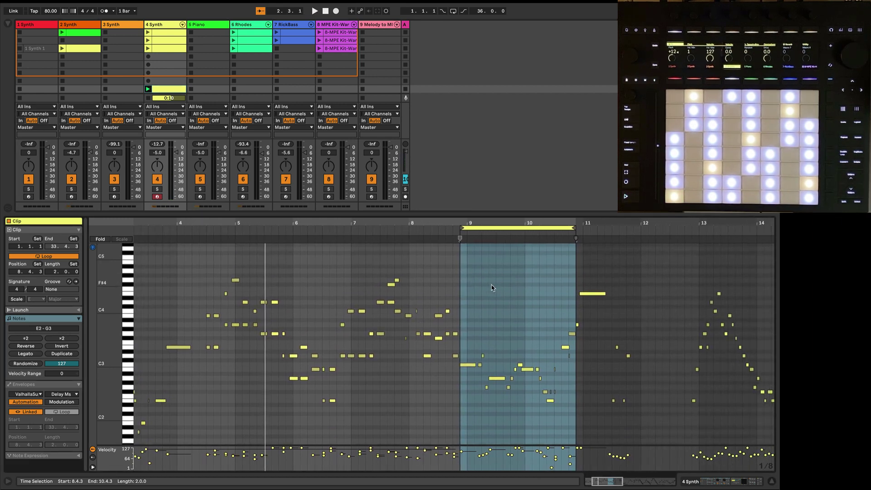
{"action": "scroll", "coordinate": [475, 317], "scroll_direction": "up", "scroll_amount": 1}
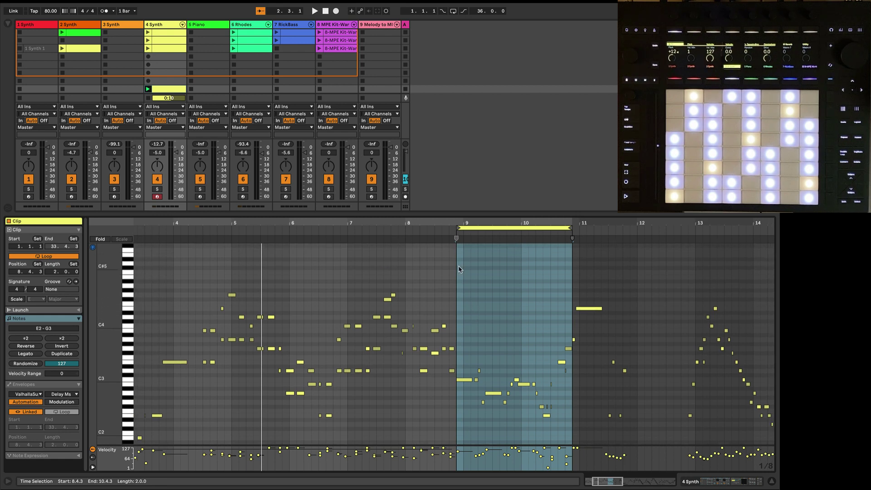
{"action": "scroll", "coordinate": [273, 248], "scroll_direction": "left", "scroll_amount": 6}
{"action": "scroll", "coordinate": [272, 248], "scroll_direction": "up", "scroll_amount": 1}
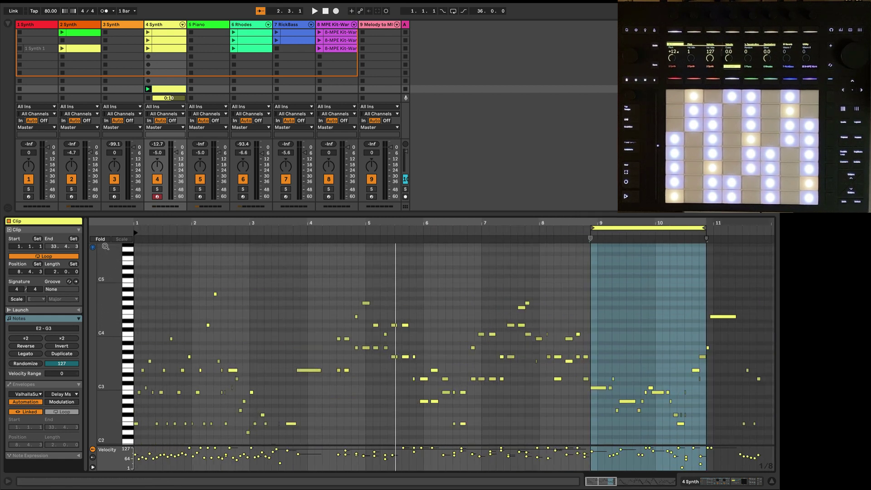
{"action": "mouse_move", "coordinate": [135, 232]}
{"action": "left_mouse_down"}
{"action": "mouse_move", "coordinate": [536, 262]}
{"action": "mouse_move", "coordinate": [589, 235]}
{"action": "left_mouse_up"}
{"action": "scroll", "coordinate": [557, 275], "scroll_direction": "right", "scroll_amount": 5}
{"action": "scroll", "coordinate": [556, 275], "scroll_direction": "down", "scroll_amount": 3}
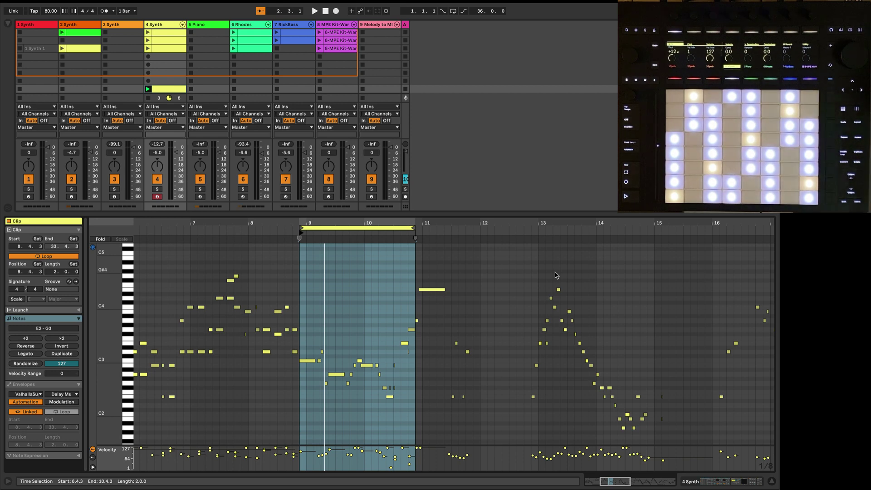
{"action": "key", "text": "space"}
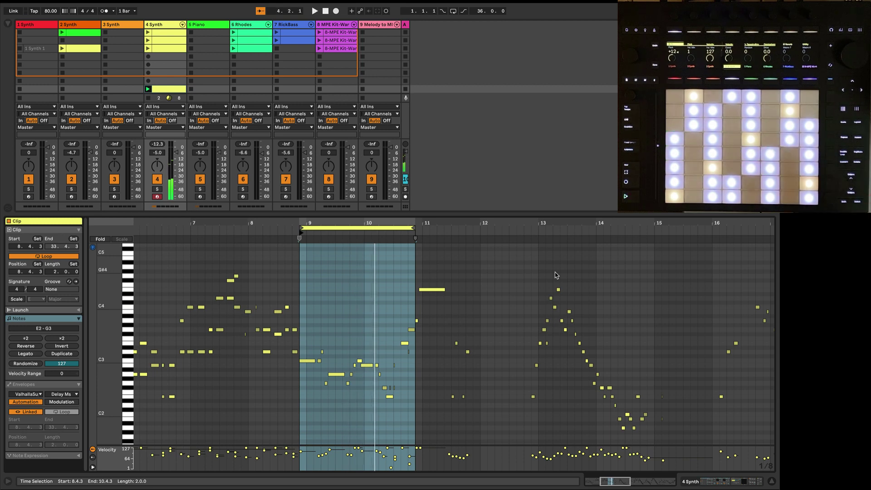
{"action": "key", "text": "space"}
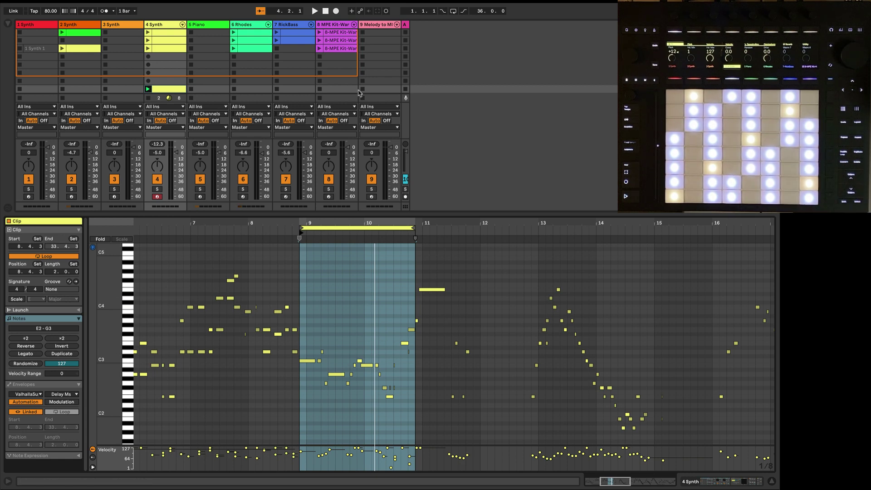
Step: Open the four-bar clip in the fourth row of the 4 Synth track and play it
{"action": "scroll", "coordinate": [368, 71], "scroll_direction": "up", "scroll_amount": 2}
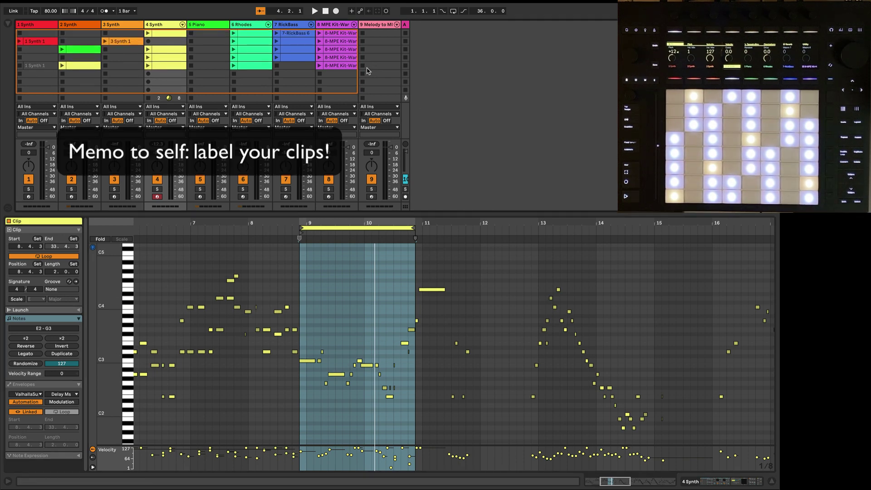
{"action": "left_click", "coordinate": [173, 50]}
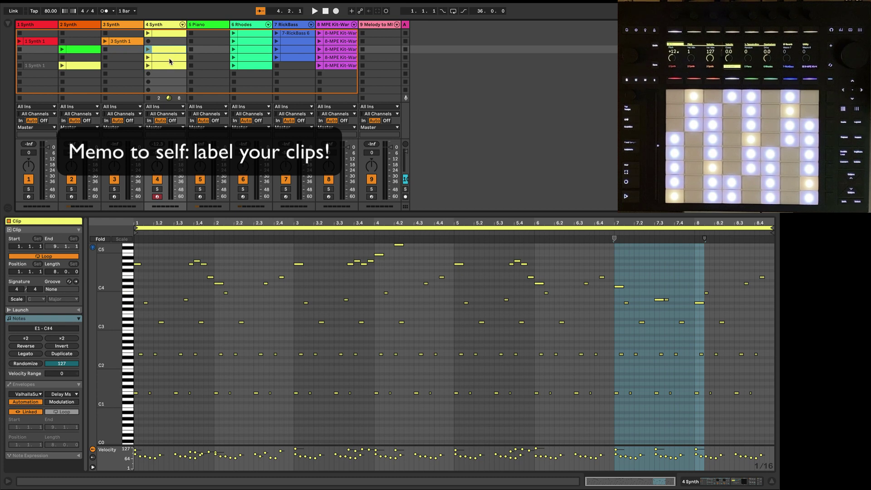
{"action": "left_click", "coordinate": [170, 59]}
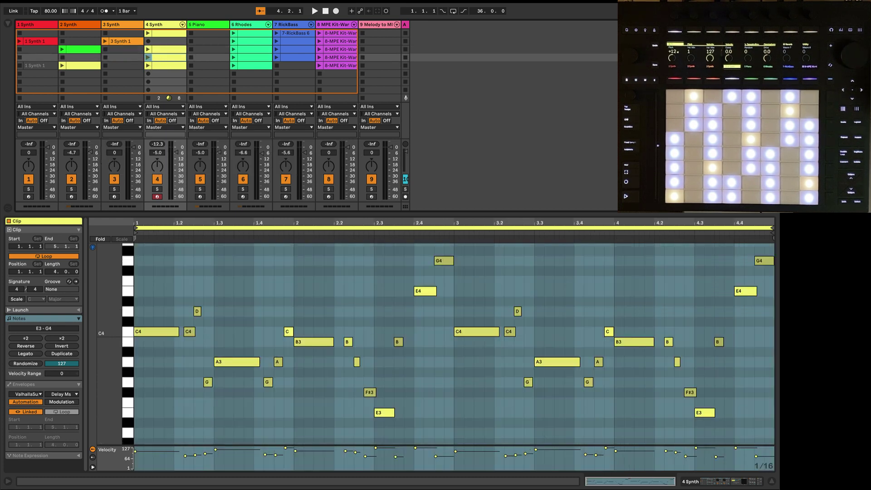
{"action": "left_click", "coordinate": [148, 58]}
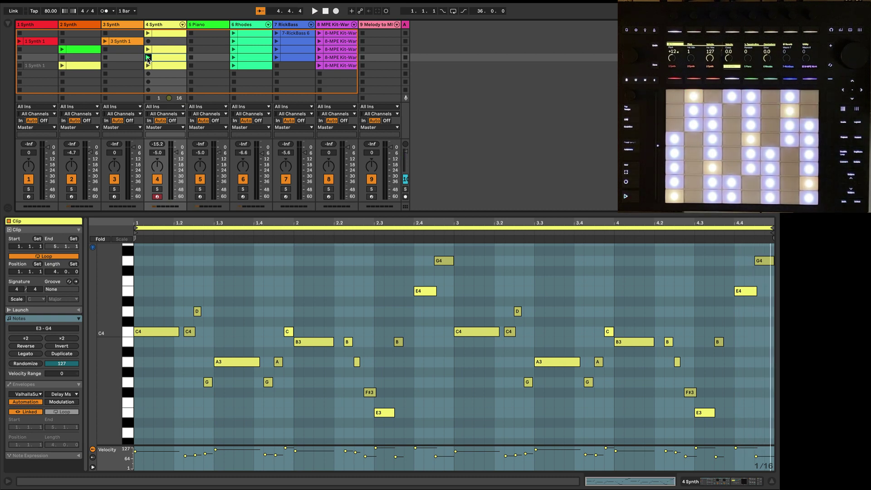
{"action": "left_click", "coordinate": [148, 58]}
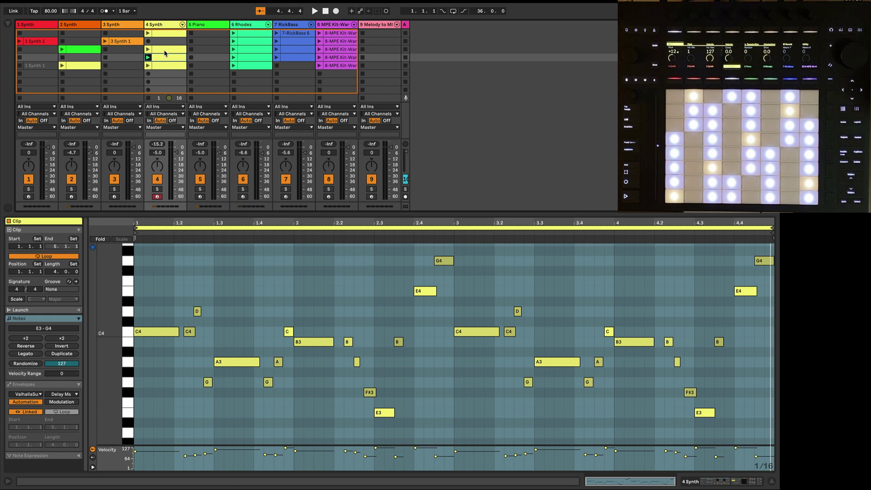
Step: Launch the fourth-row clips on the 6 Rhodes, 7 RickBass and 8 MPE Kit tracks, viewing the Rhodes and bass notes
{"action": "left_click", "coordinate": [246, 57]}
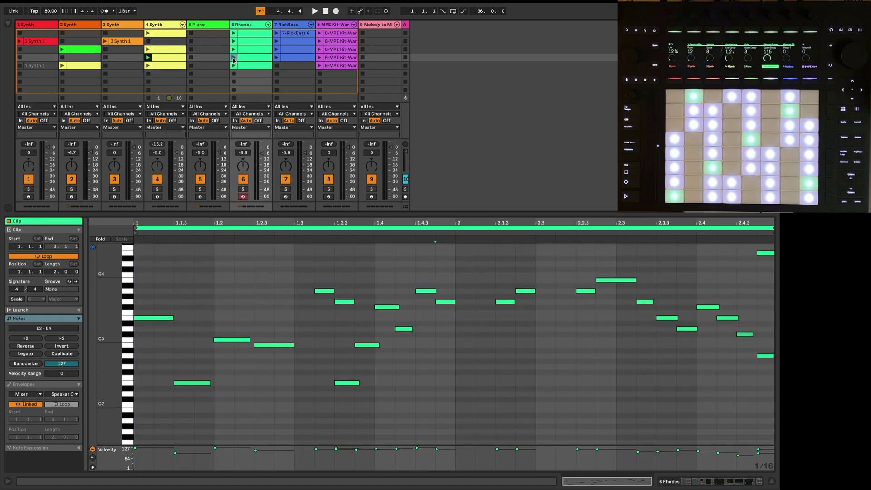
{"action": "left_click", "coordinate": [233, 58]}
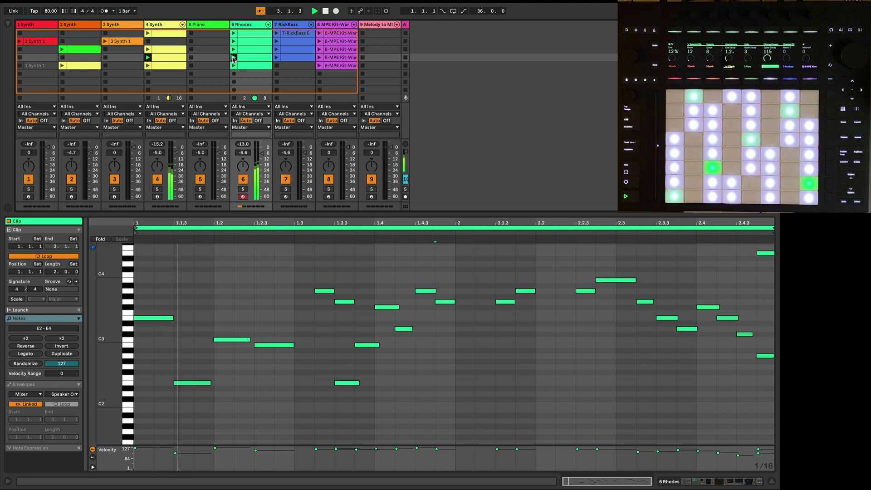
{"action": "left_click", "coordinate": [283, 60]}
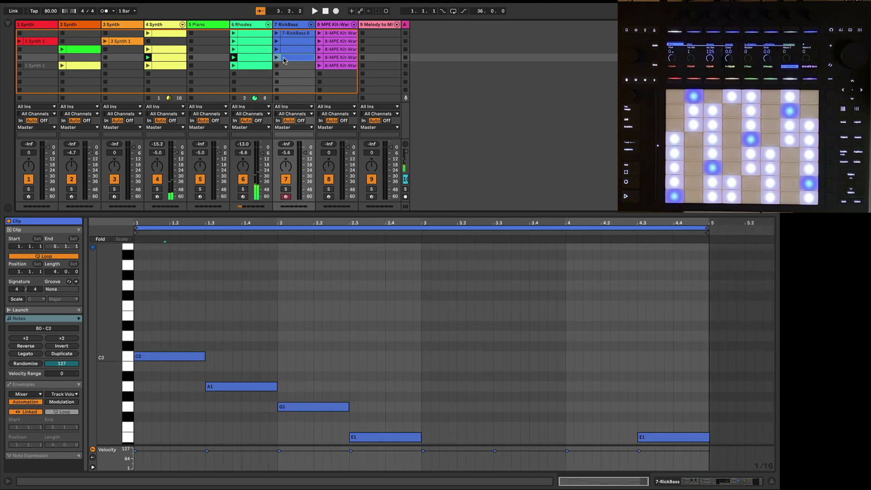
{"action": "scroll", "coordinate": [281, 317], "scroll_direction": "down", "scroll_amount": 5}
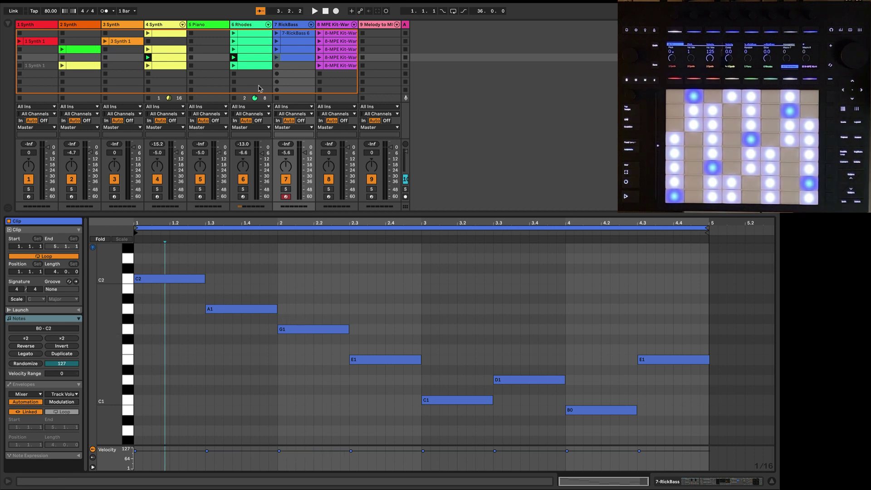
{"action": "left_click", "coordinate": [276, 58]}
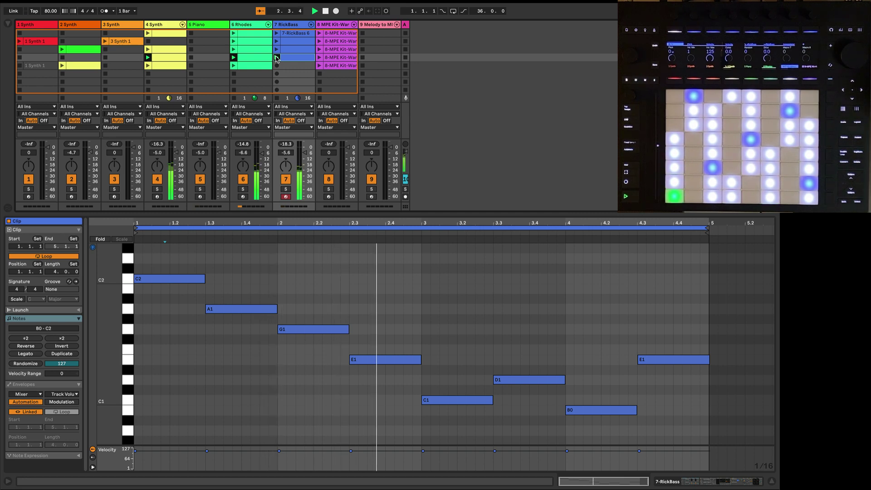
{"action": "left_click", "coordinate": [319, 58]}
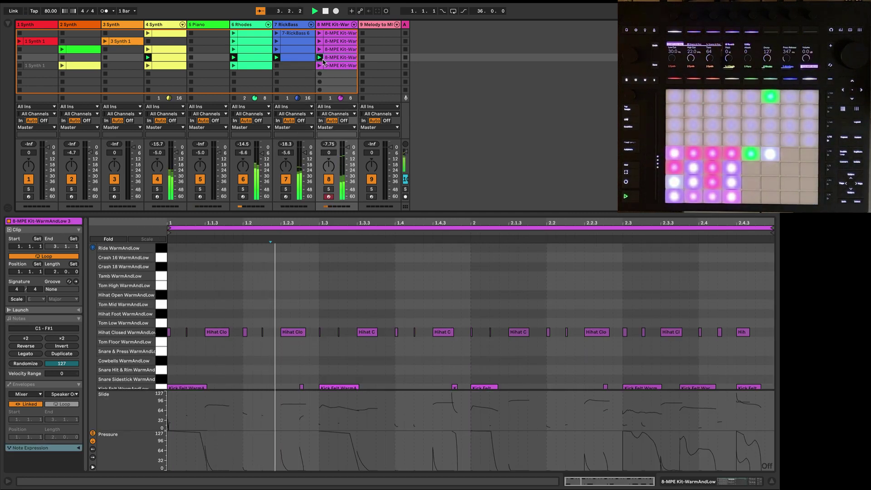
Step: View the fourth-row 7 RickBass and 4 Synth clips during playback, and restart playback of the combined parts
{"action": "left_click", "coordinate": [295, 58]}
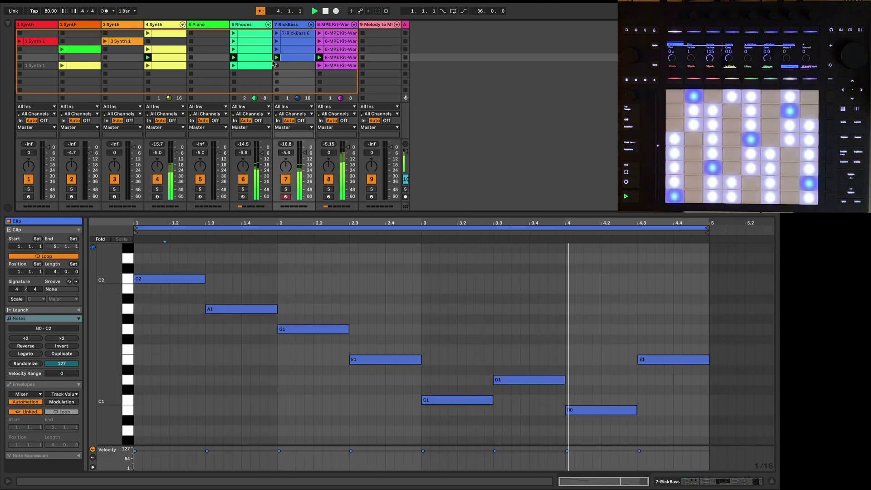
{"action": "left_click", "coordinate": [162, 59]}
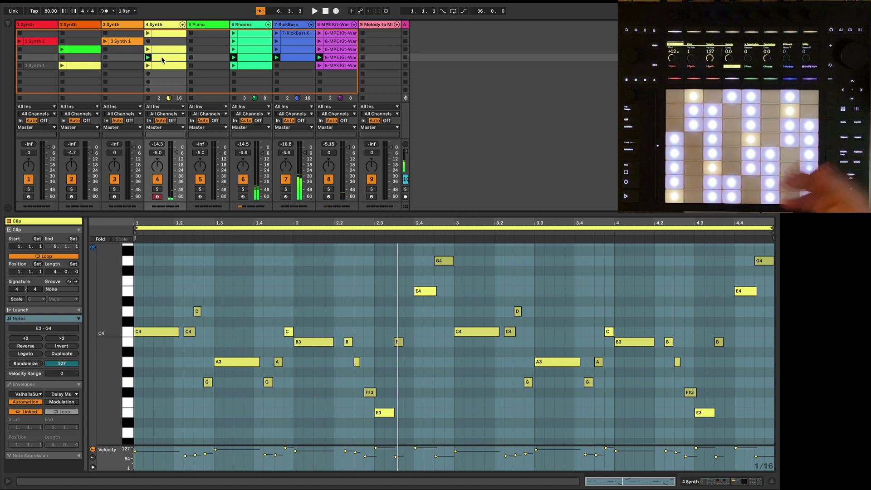
{"action": "key", "text": "space"}
{"action": "key", "text": "space"}
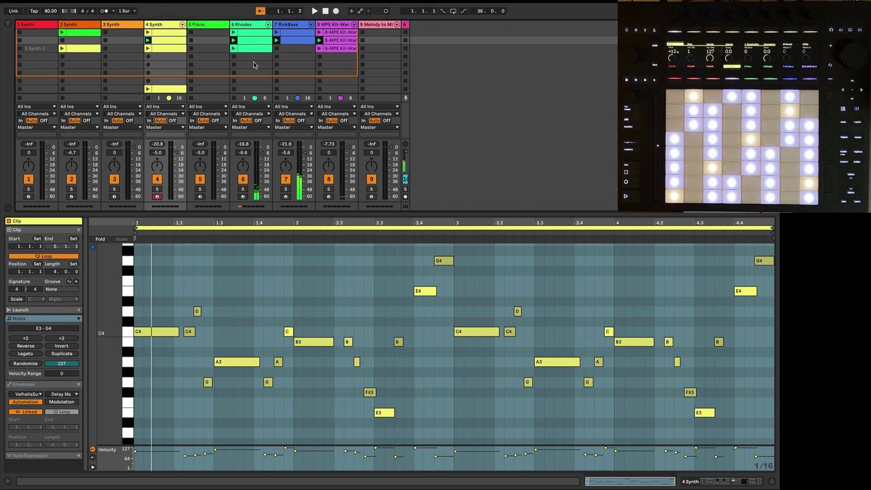
Step: Launch the 7-RickBass 6 clip and show the fourth-row 4 Synth, 6 Rhodes and 7 RickBass clips together in the note editor
{"action": "left_click", "coordinate": [278, 35]}
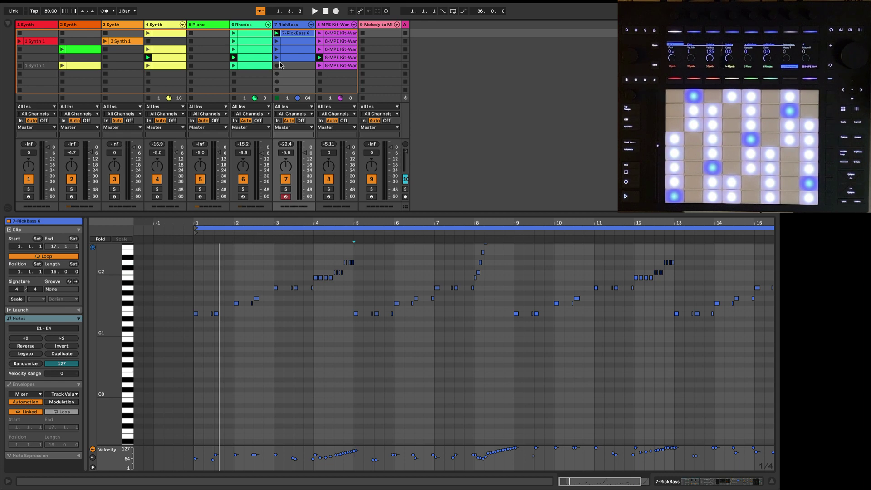
{"action": "left_click", "coordinate": [287, 58]}
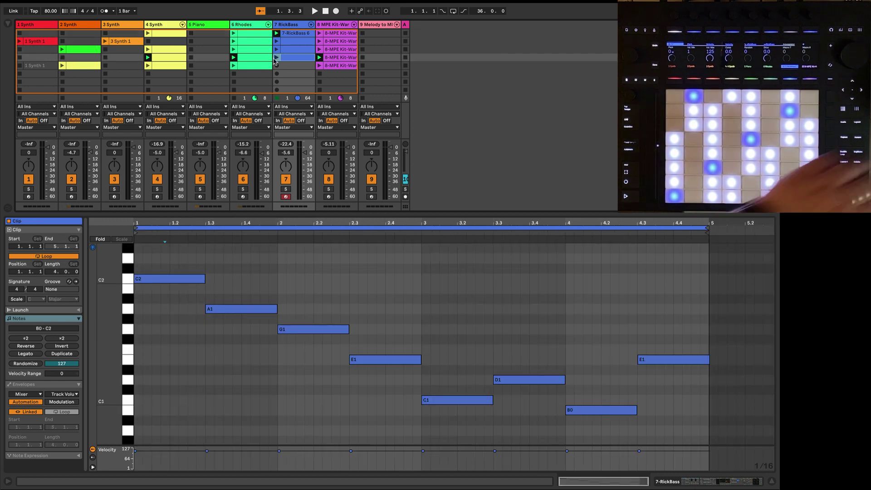
{"action": "left_click", "coordinate": [253, 58], "text": "shift"}
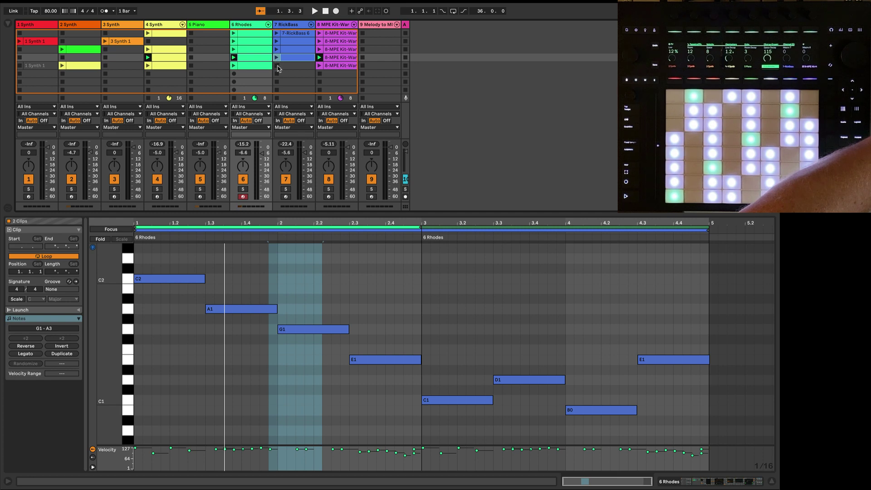
{"action": "left_click", "coordinate": [290, 59]}
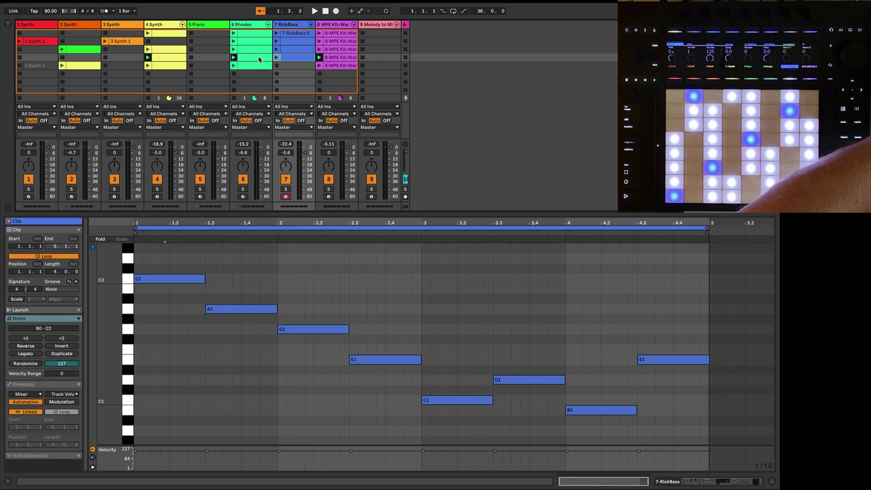
{"action": "left_click", "coordinate": [173, 57], "text": "shift"}
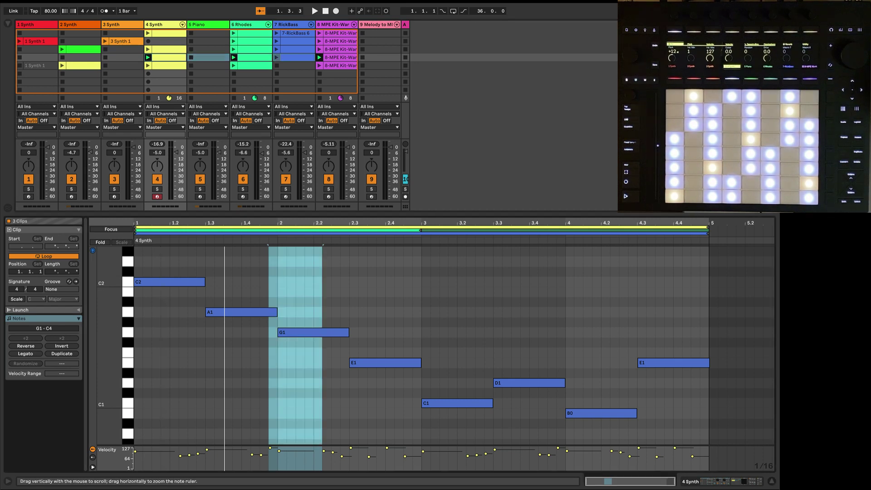
{"action": "mouse_move", "coordinate": [115, 325]}
{"action": "left_mouse_down"}
{"action": "mouse_move", "coordinate": [104, 345]}
{"action": "mouse_move", "coordinate": [114, 329]}
{"action": "left_mouse_up"}
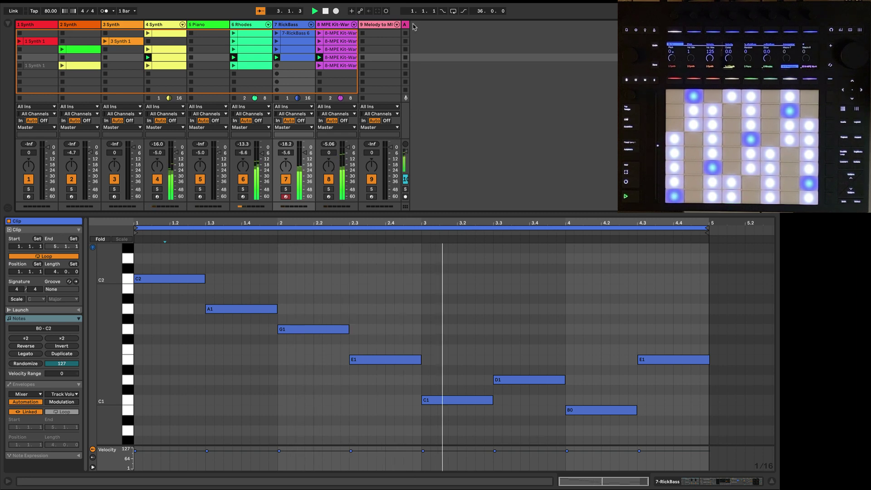
Step: Open the fourth-row 4 Synth clip on its own in the note editor
{"action": "left_click", "coordinate": [181, 58]}
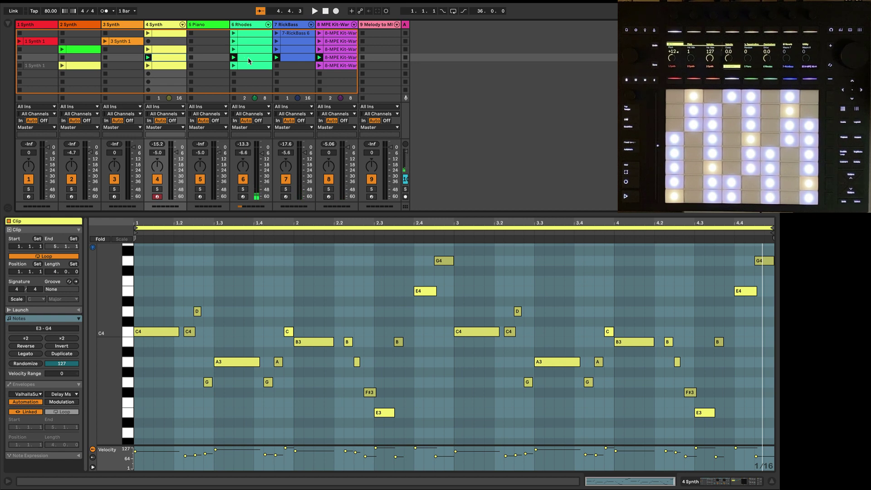
Step: Open the long recorded 4 Synth clip below the other rows, loop the phrase from 11.2.3 to 11.4.3, and play it
{"action": "scroll", "coordinate": [183, 85], "scroll_direction": "down", "scroll_amount": 2}
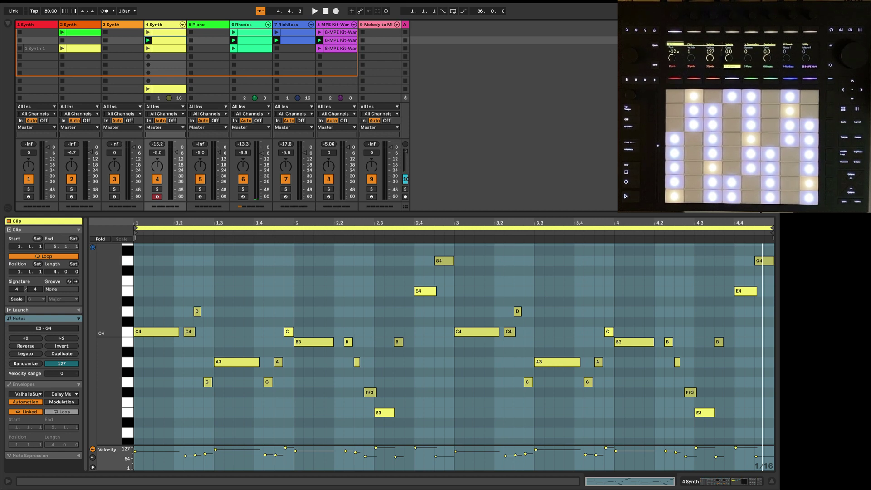
{"action": "left_click", "coordinate": [163, 90]}
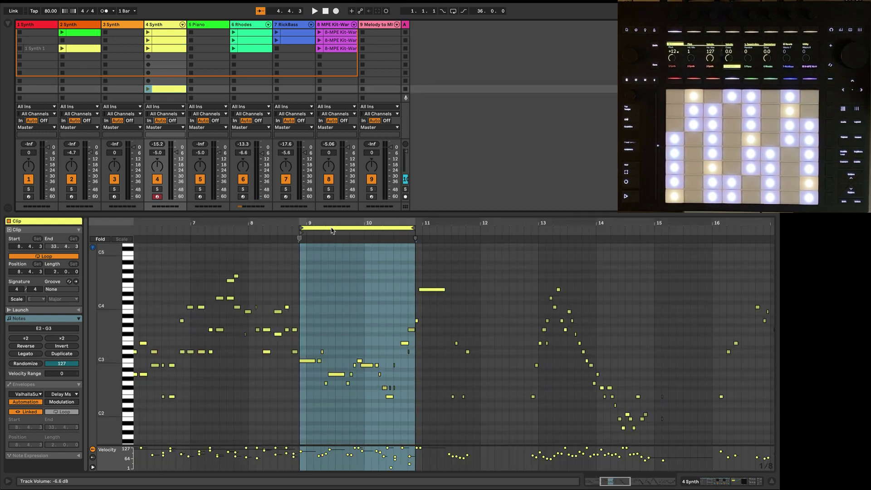
{"action": "scroll", "coordinate": [481, 323], "scroll_direction": "down", "scroll_amount": 5}
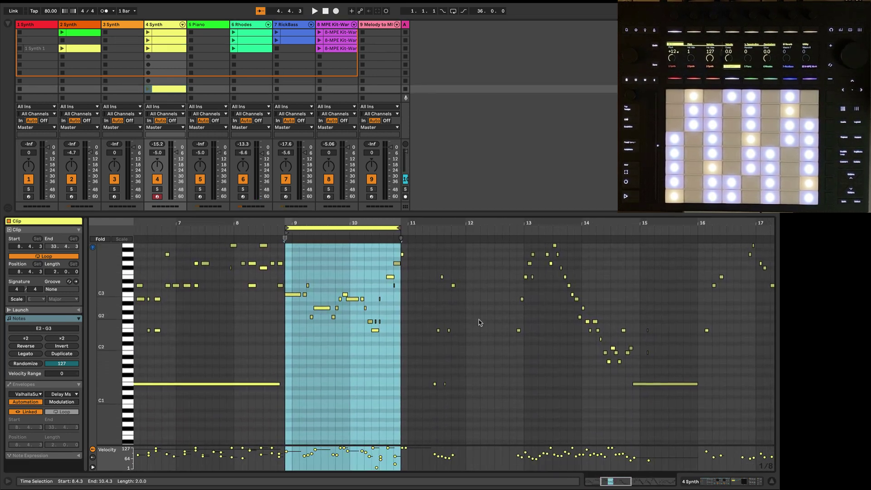
{"action": "left_click", "coordinate": [431, 353]}
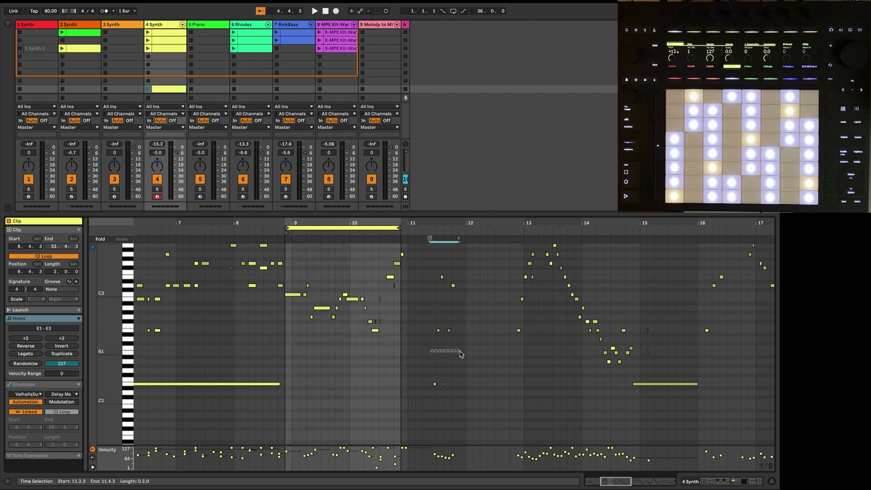
{"action": "left_click_drag", "start_coordinate": [459, 355], "coordinate": [458, 355]}
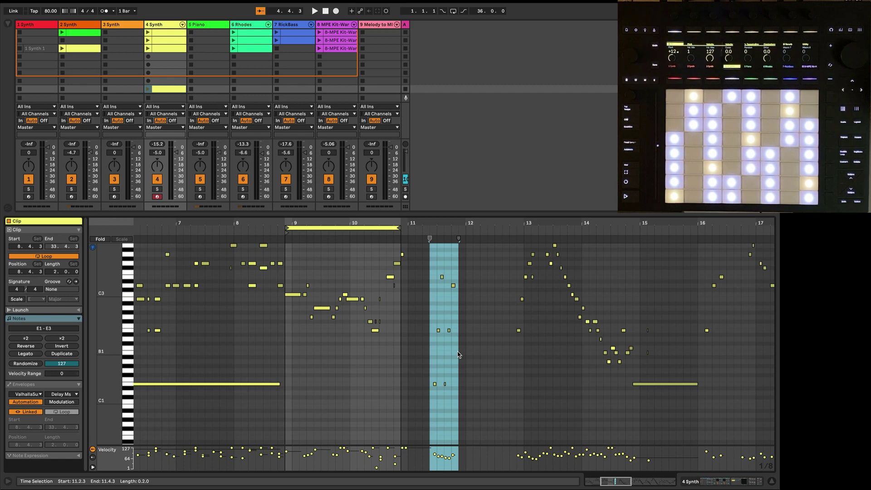
{"action": "key", "text": "ctrl+l"}
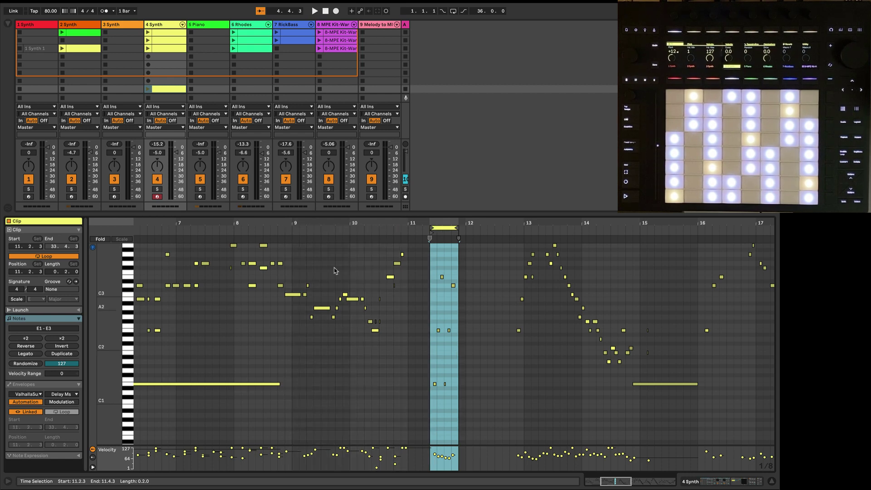
{"action": "left_click", "coordinate": [148, 88]}
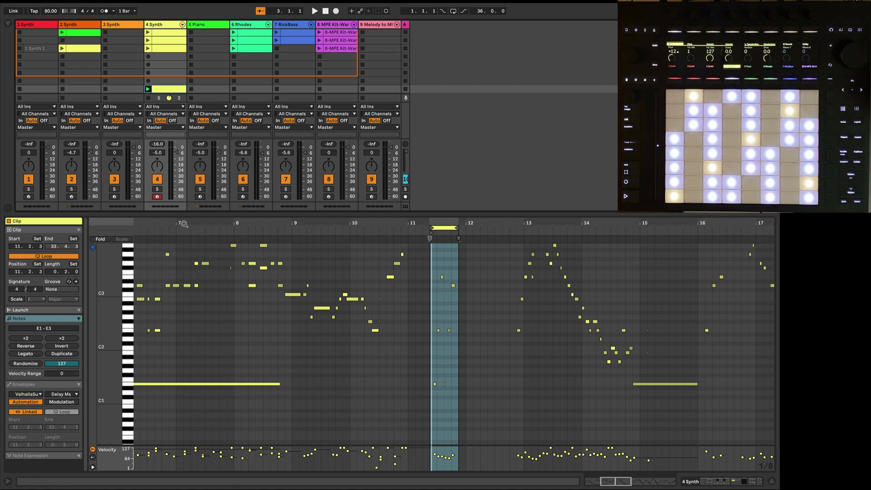
{"action": "key", "text": "space"}
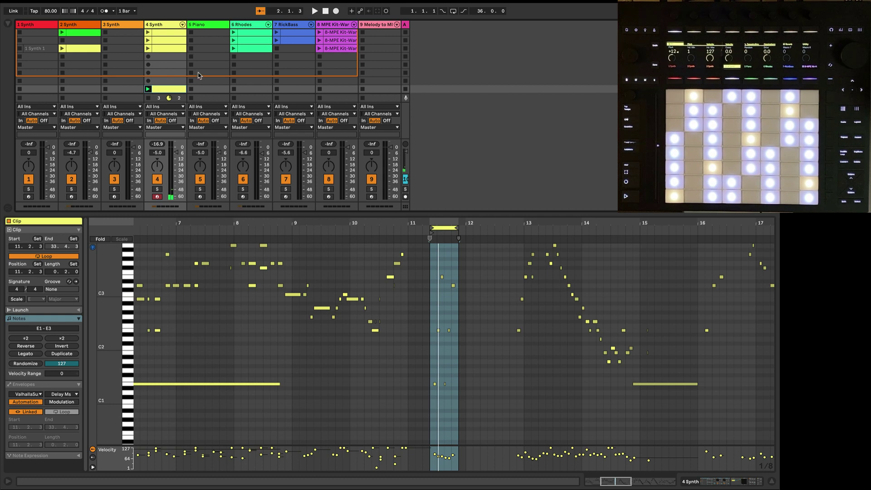
Step: Open and play the third-row 4 Synth clip, and view the notes of the third-row 2 Synth clip
{"action": "scroll", "coordinate": [198, 75], "scroll_direction": "up", "scroll_amount": 2}
{"action": "left_click", "coordinate": [171, 53]}
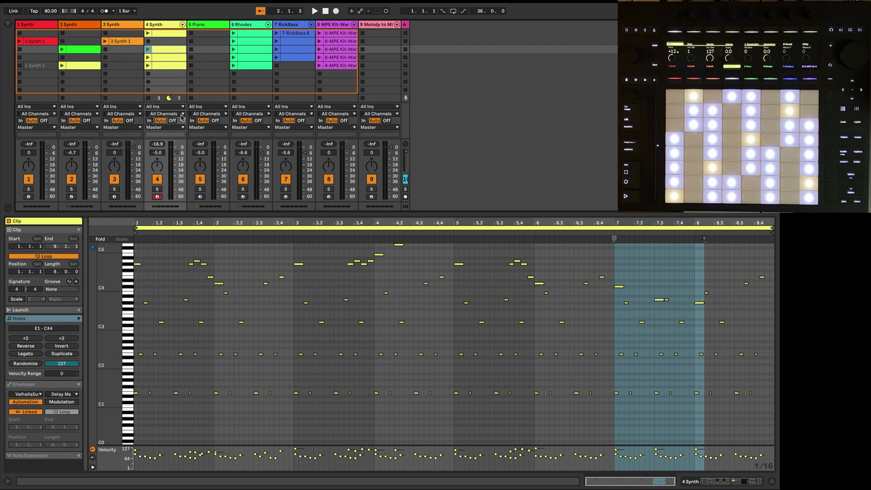
{"action": "left_click", "coordinate": [148, 49]}
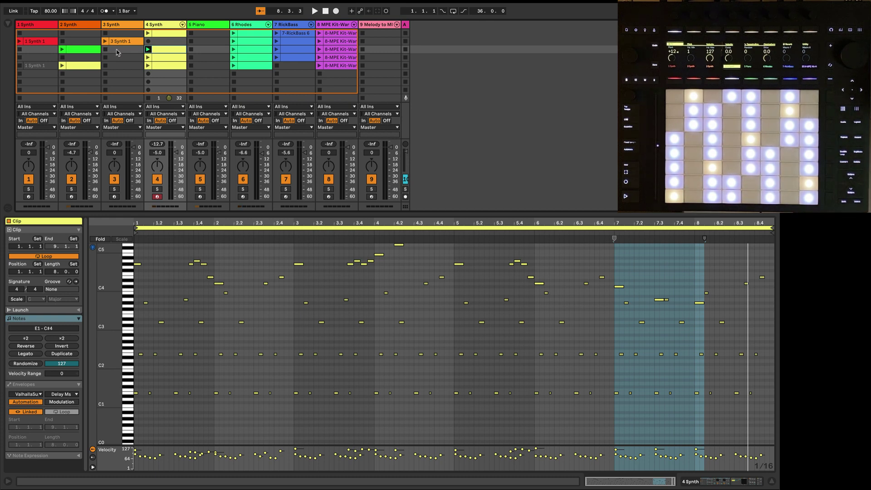
{"action": "left_click", "coordinate": [79, 49]}
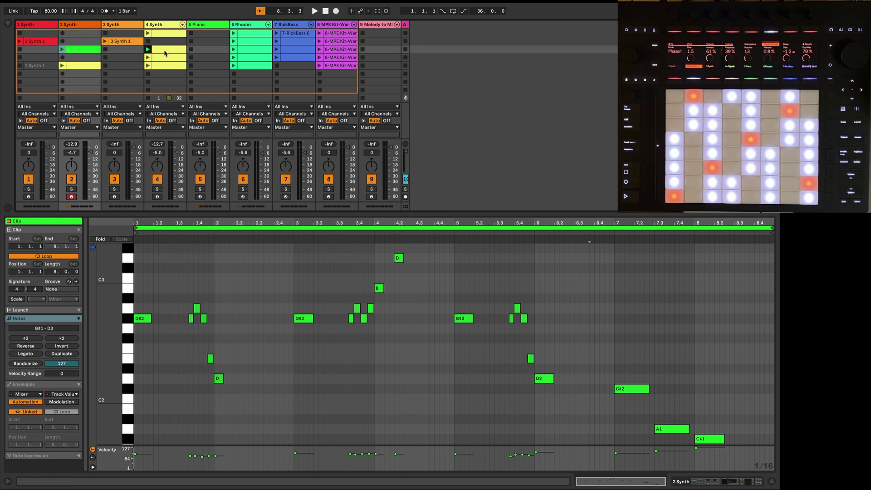
Step: View and launch the third-row 6 Rhodes clip and the third-row 7 RickBass clip one after the other
{"action": "left_click", "coordinate": [250, 49]}
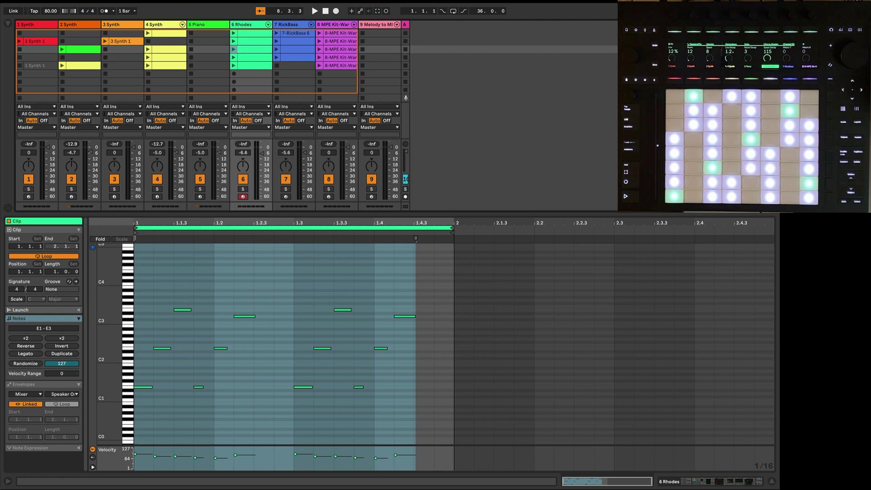
{"action": "left_click", "coordinate": [234, 49]}
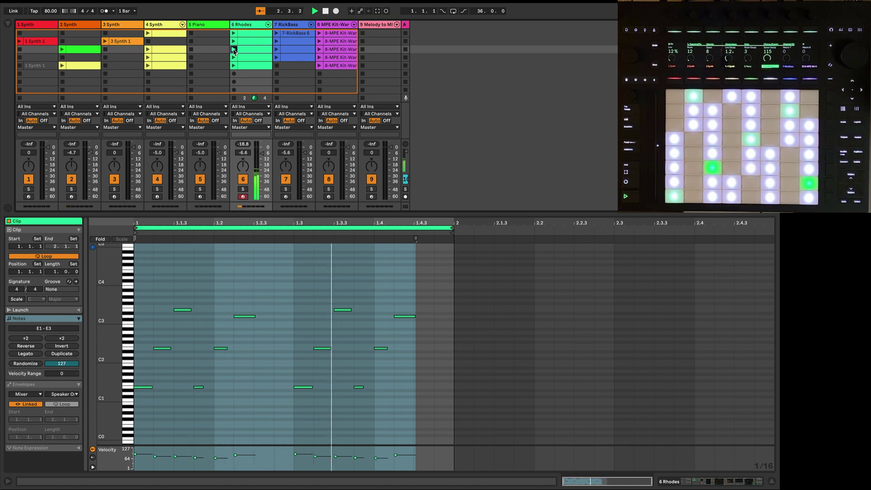
{"action": "left_click", "coordinate": [285, 49]}
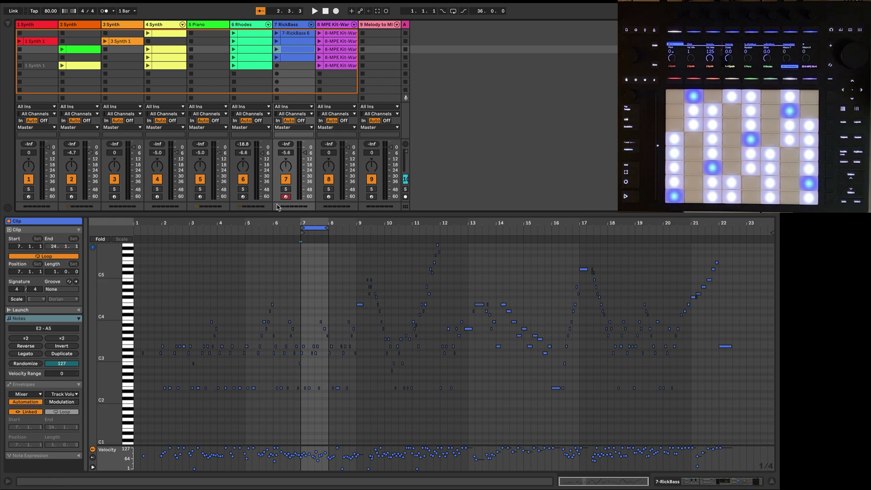
{"action": "left_click", "coordinate": [276, 49]}
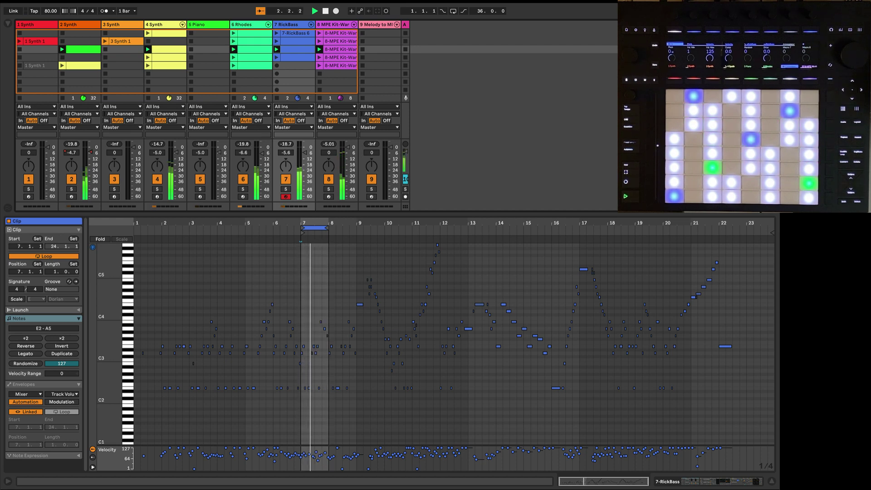
Step: Play the fourth-row clips on all tracks followed by the third-row clips for comparison, and stop playback
{"action": "left_click", "coordinate": [163, 49]}
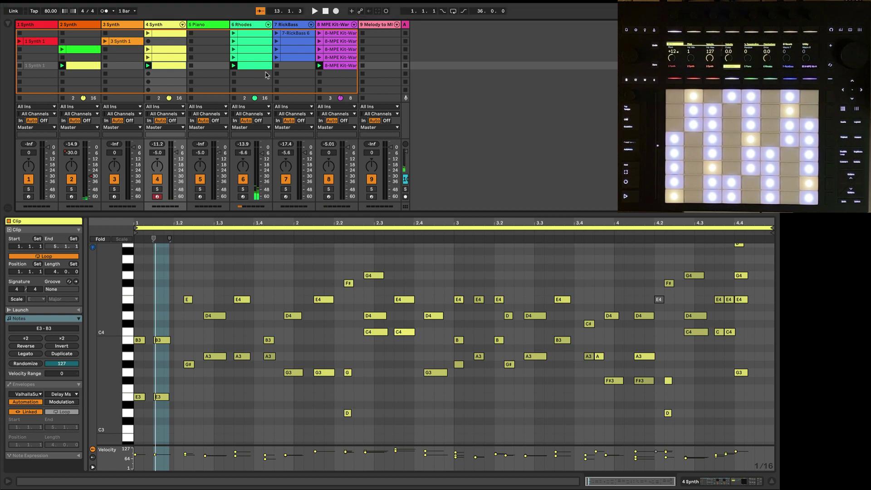
{"action": "left_click", "coordinate": [166, 57]}
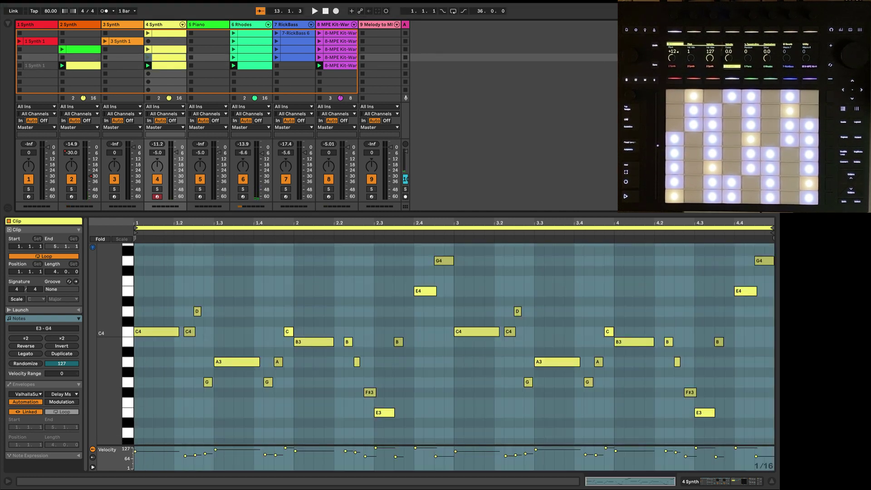
{"action": "key", "text": "Return"}
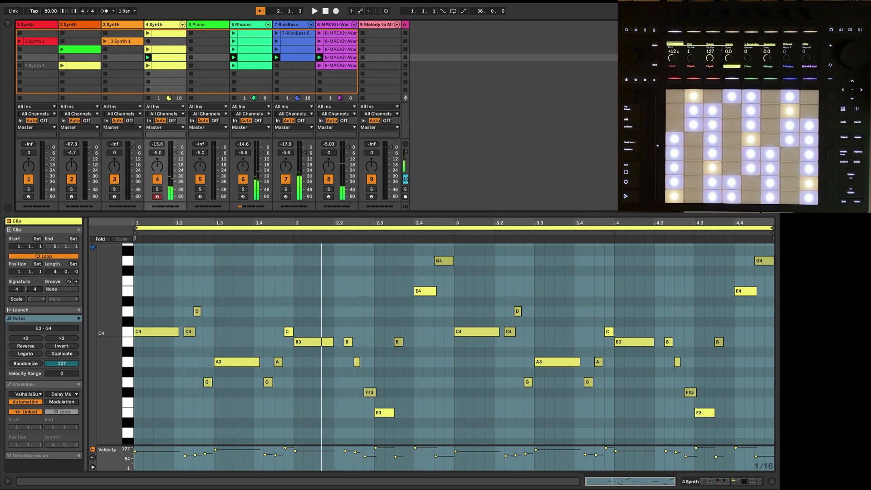
{"action": "key", "text": "Up"}
{"action": "key", "text": "Return"}
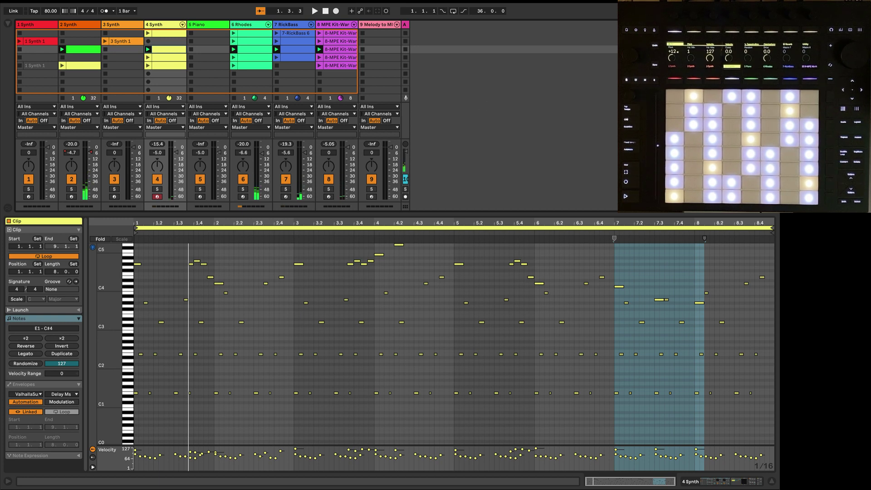
{"action": "key", "text": "space"}
Step: Open and play the fifth-row 4 Synth clip on its own, followed by the fifth-row 6 Rhodes clip
{"action": "left_click", "coordinate": [158, 66]}
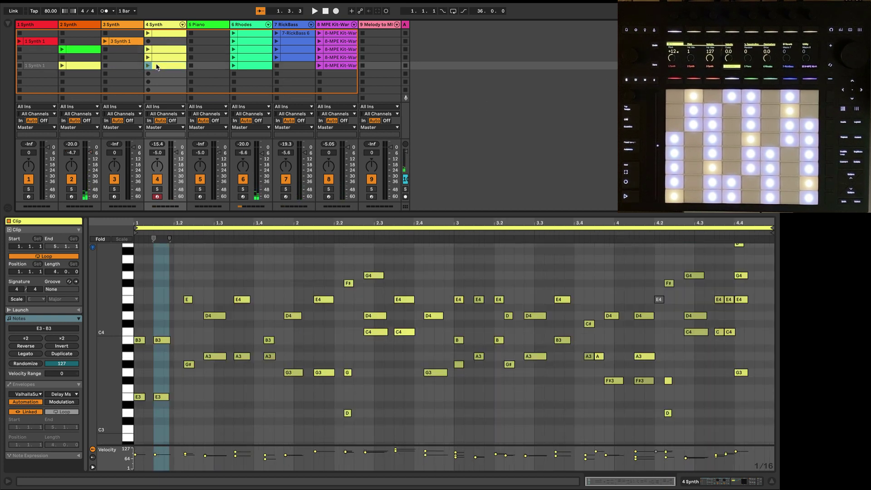
{"action": "left_click", "coordinate": [147, 66]}
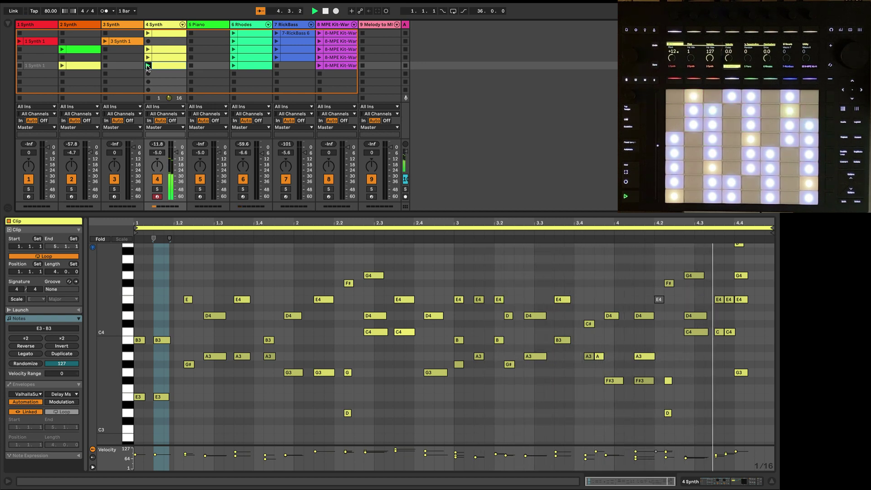
{"action": "key", "text": "space"}
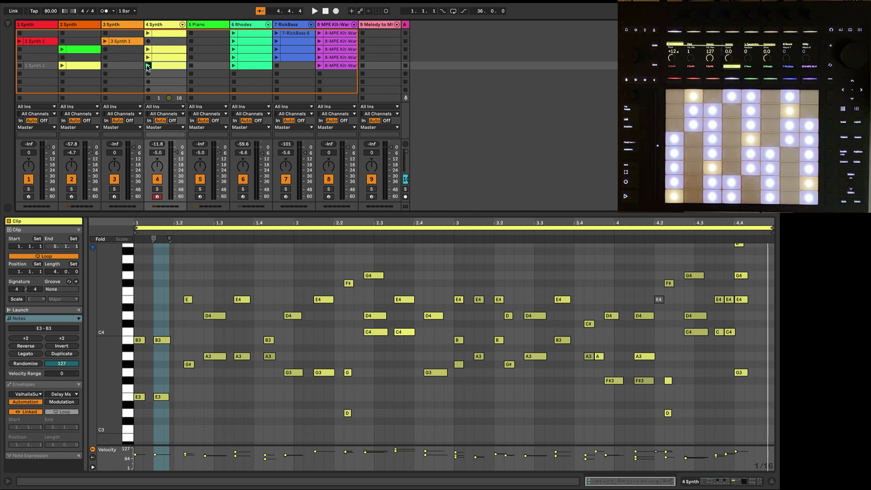
{"action": "left_click", "coordinate": [249, 69]}
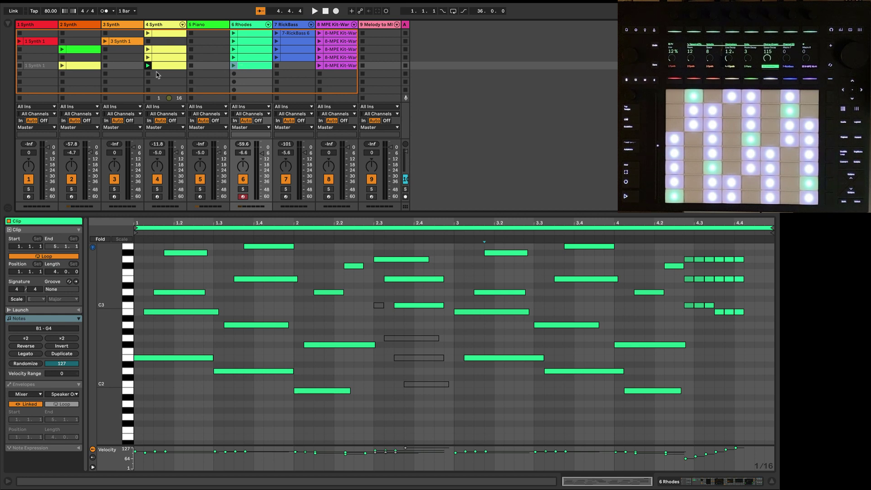
{"action": "left_click", "coordinate": [234, 66]}
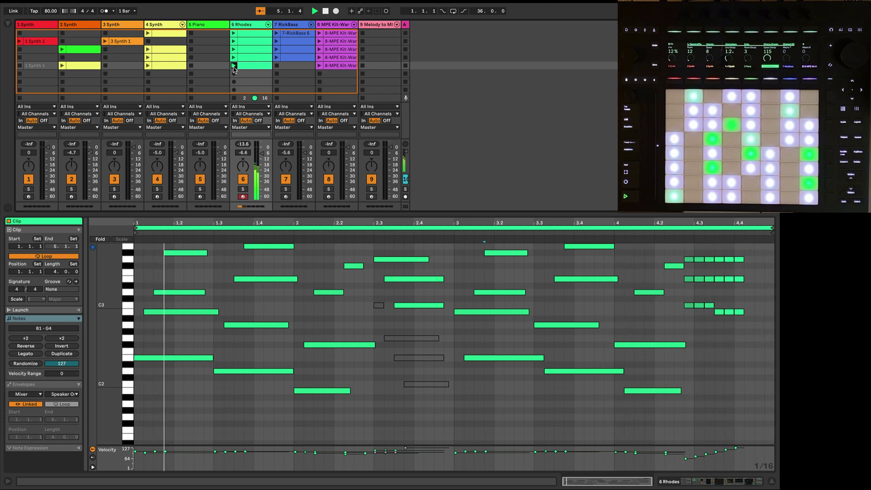
Step: Show the fifth-row 4 Synth and 6 Rhodes clips together in the note editor, and fold it to the used pitches
{"action": "left_click", "coordinate": [170, 67]}
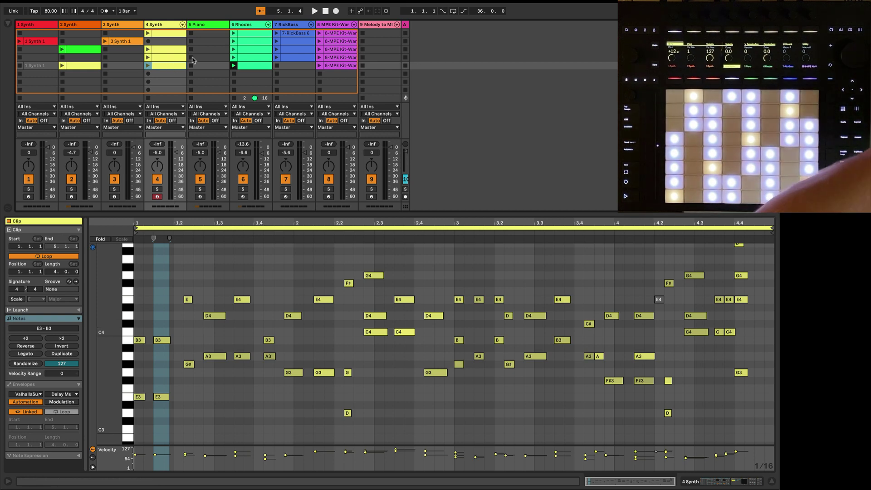
{"action": "left_click", "coordinate": [247, 68]}
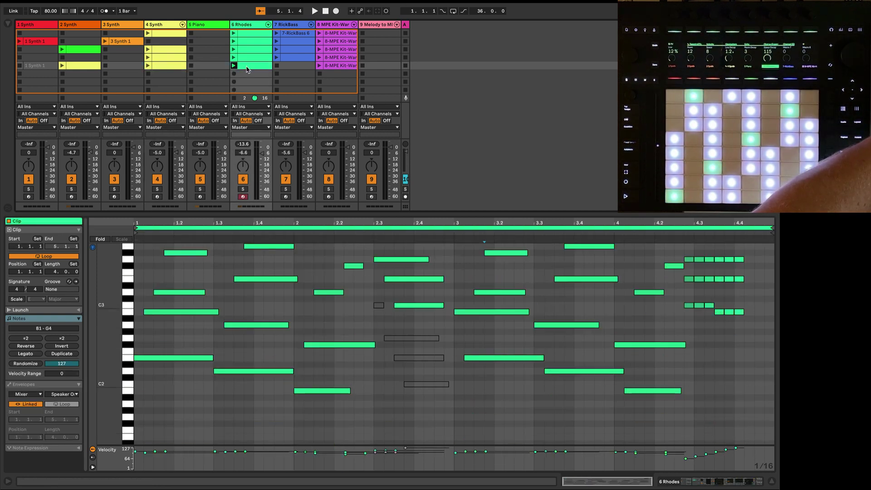
{"action": "left_click", "coordinate": [175, 68], "text": "shift"}
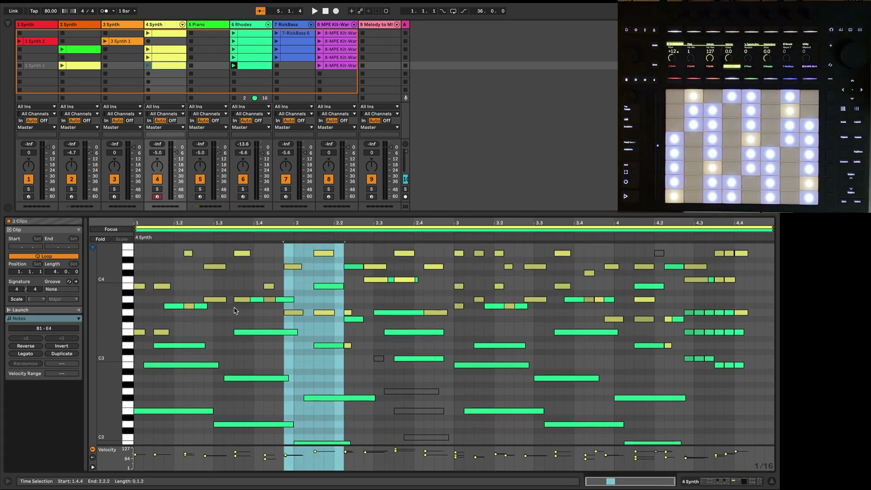
{"action": "scroll", "coordinate": [234, 310], "scroll_direction": "down", "scroll_amount": 1}
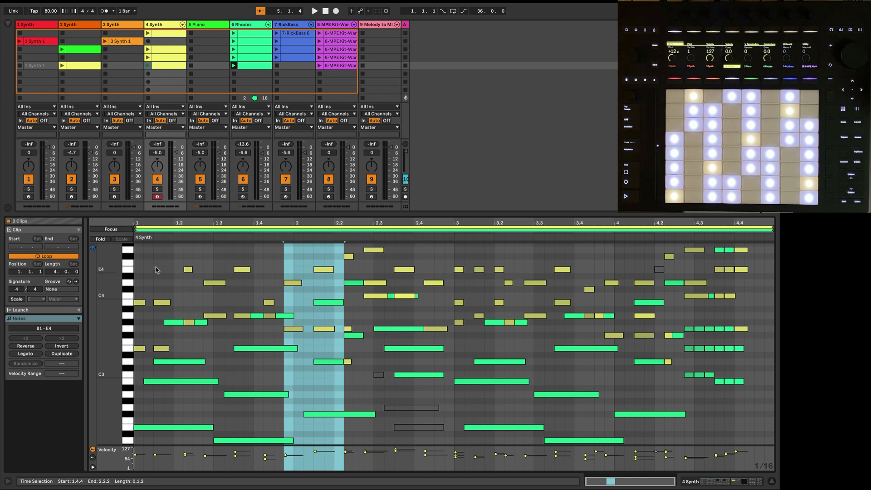
{"action": "key", "text": "f"}
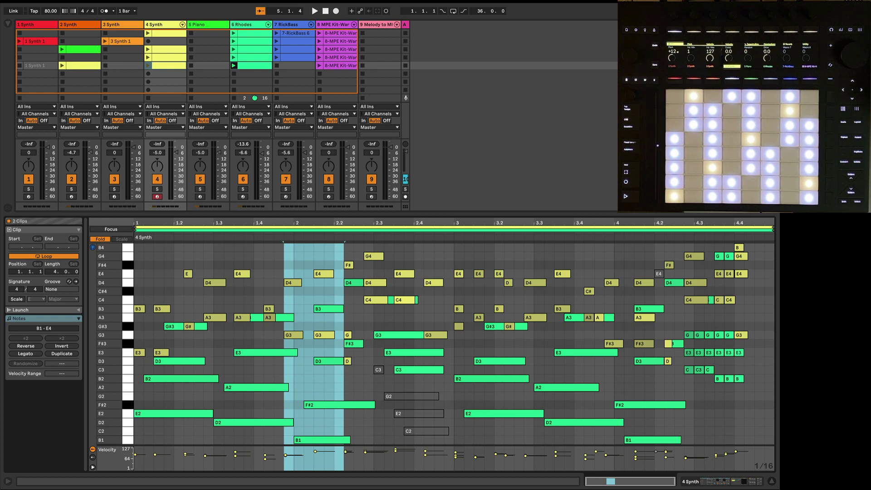
Step: Play the fifth-row clips, viewing the 4 Synth notes alone and combined with the 6 Rhodes notes
{"action": "key", "text": "space"}
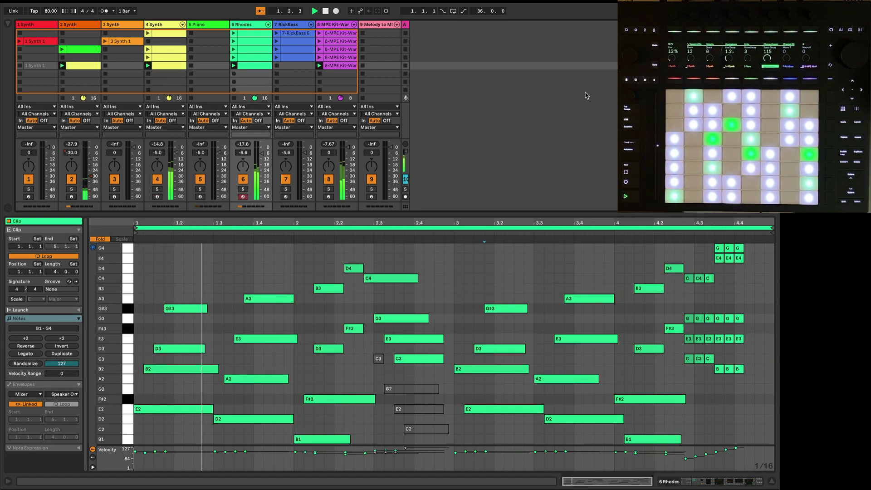
{"action": "left_click", "coordinate": [166, 66]}
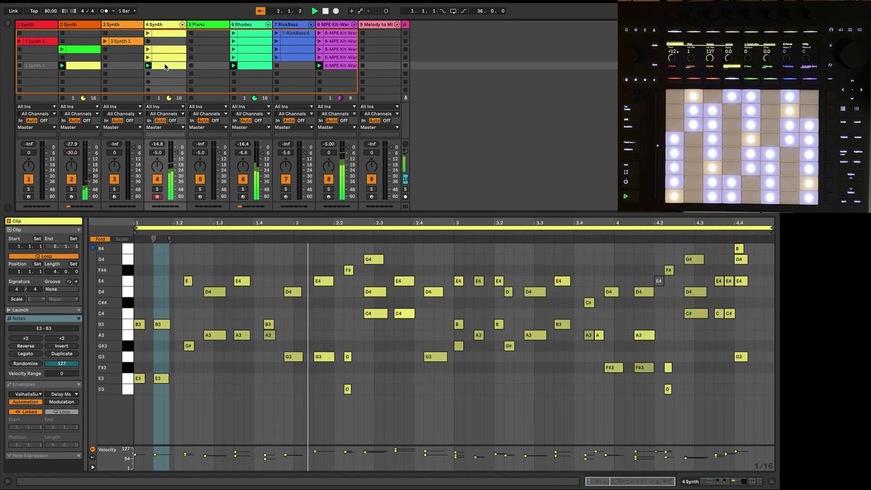
{"action": "left_click", "coordinate": [251, 66], "text": "shift"}
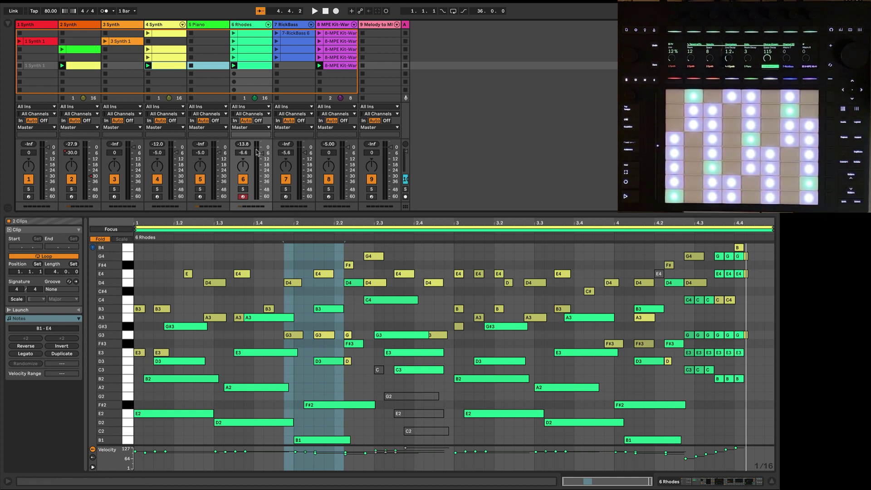
Step: View the fifth-row 4 Synth and 6 Rhodes clips separately in the folded note editor, and restart playback of the row
{"action": "left_click", "coordinate": [174, 67]}
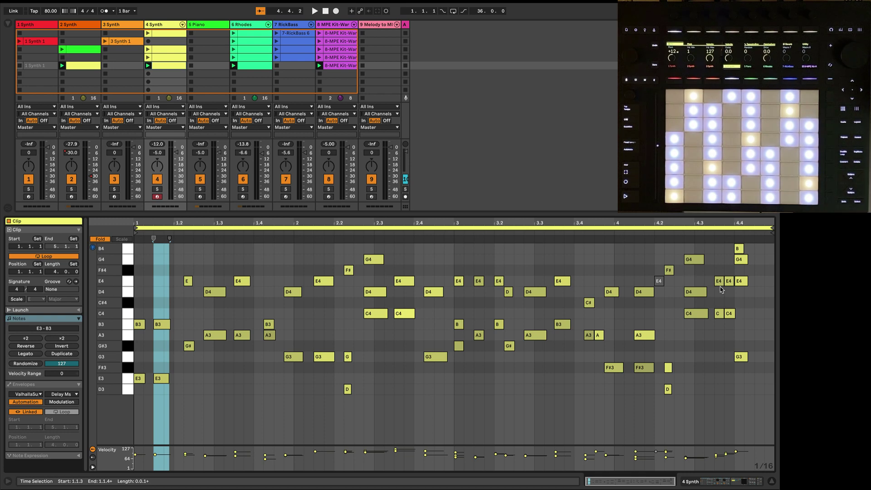
{"action": "left_click", "coordinate": [247, 68]}
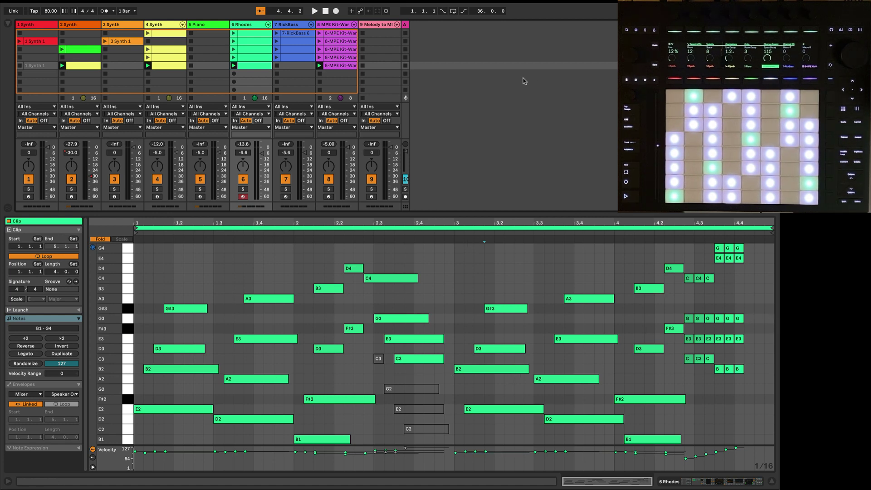
{"action": "key", "text": "space"}
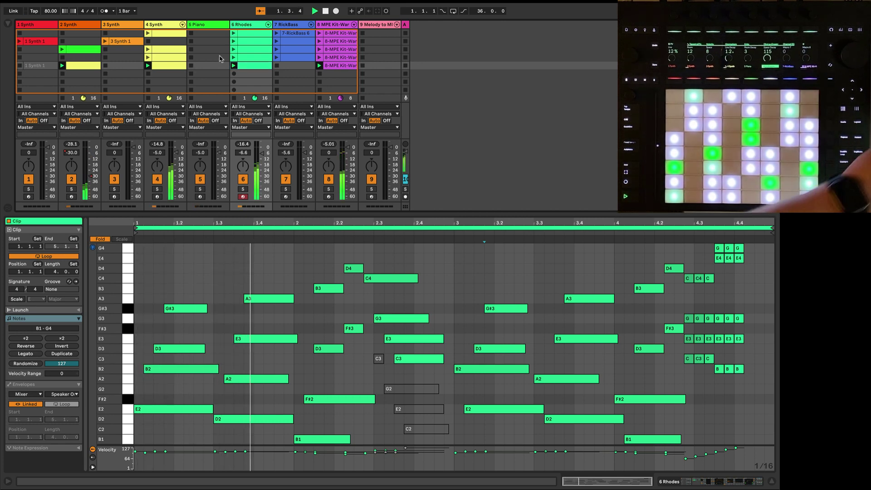
Step: View the fifth-row 4 Synth and 6 Rhodes clips together in the note editor, and compare the 2 Synth and 4 Synth clips individually
{"action": "left_click", "coordinate": [176, 67], "text": "shift"}
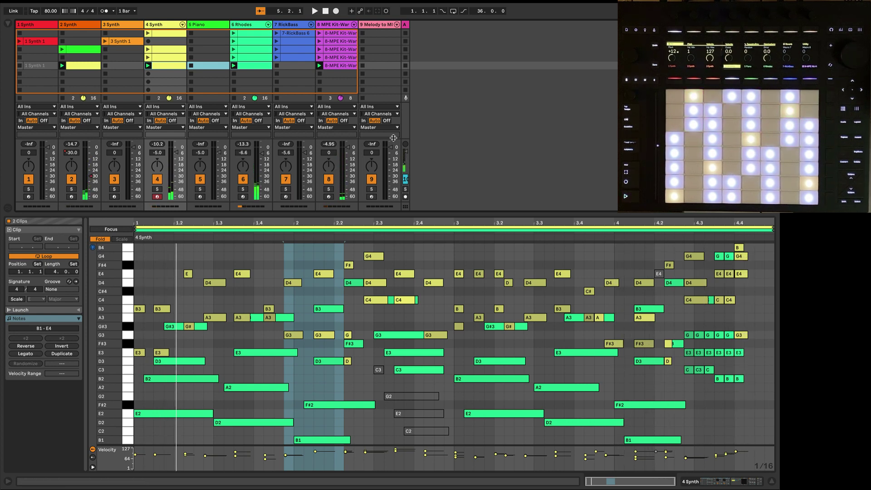
{"action": "left_click", "coordinate": [90, 67]}
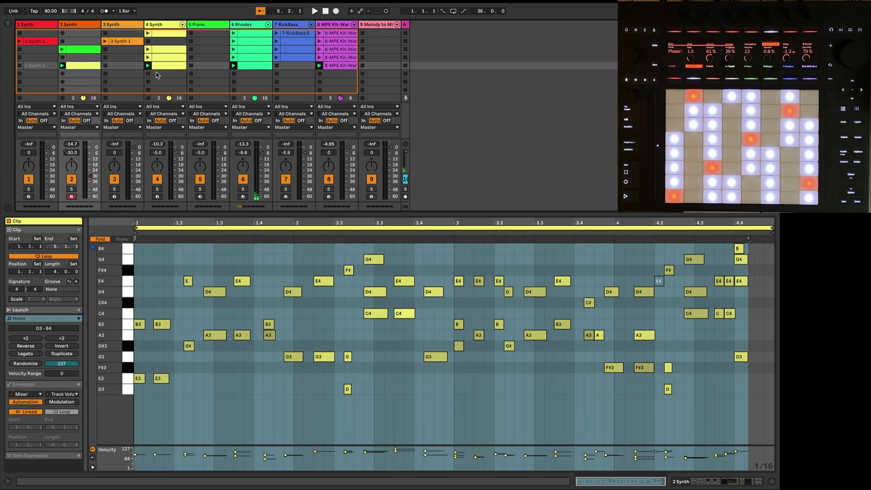
{"action": "left_click", "coordinate": [162, 67]}
{"action": "left_click", "coordinate": [86, 69]}
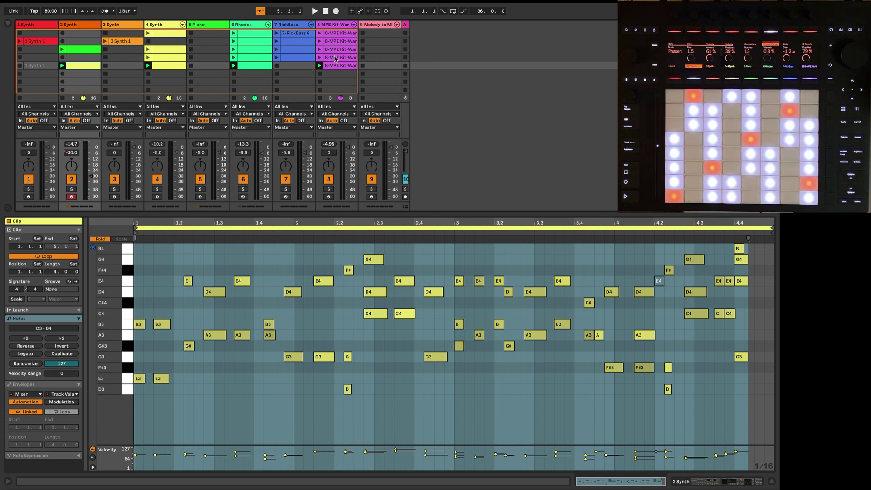
Step: View the fourth-row drum and 4 Synth clips, followed by the third-row 6 Rhodes and 4 Synth clips, in the note editor
{"action": "left_click", "coordinate": [351, 57]}
{"action": "left_click", "coordinate": [172, 58]}
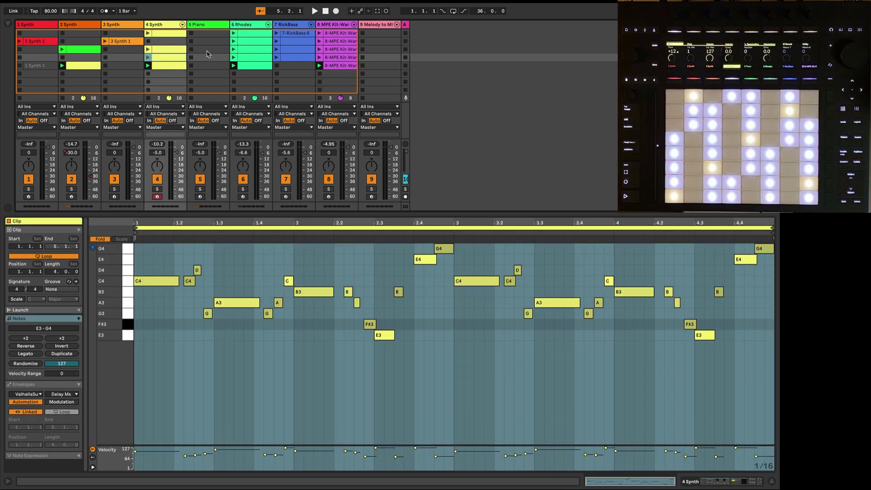
{"action": "left_click", "coordinate": [253, 52]}
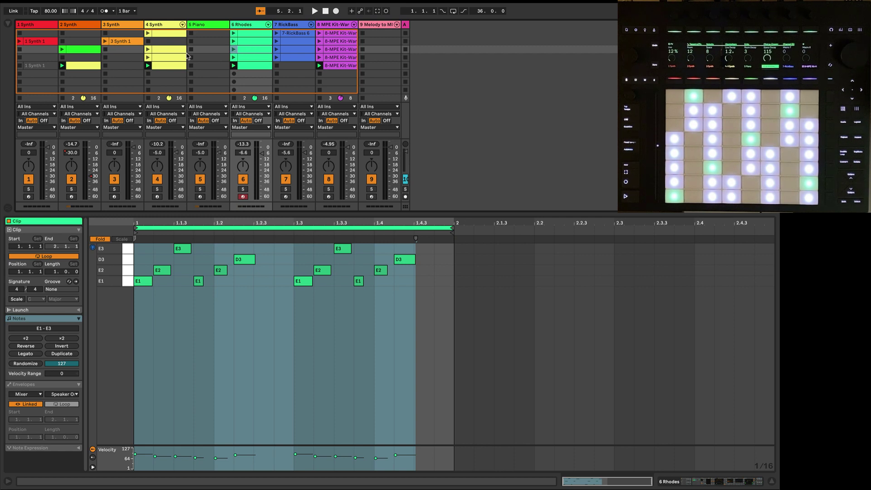
{"action": "left_click", "coordinate": [172, 51]}
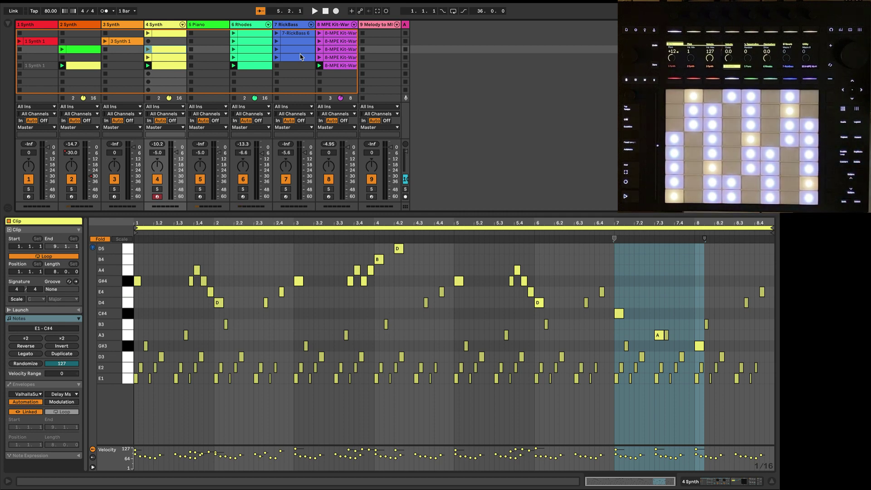
Step: Play the first four clip rows in sequence, viewing the 6 Rhodes and 4 Synth clips in the note editor during playback
{"action": "left_click", "coordinate": [502, 82]}
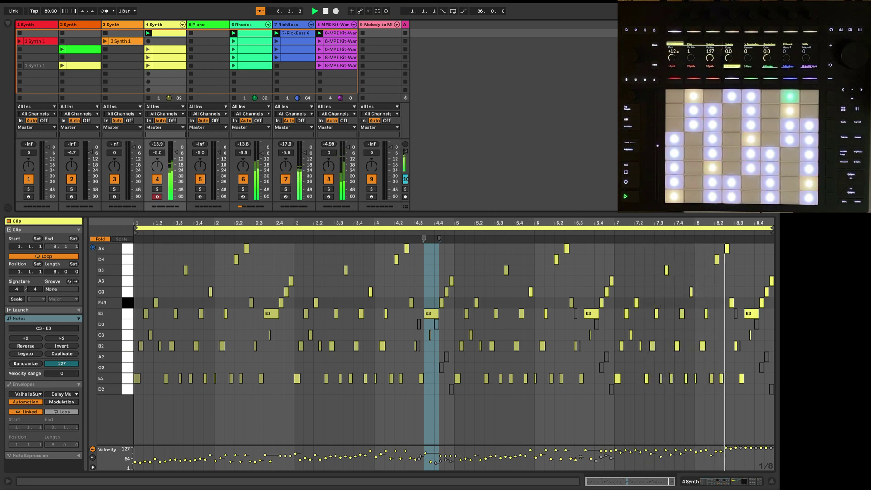
{"action": "key", "text": "Delete"}
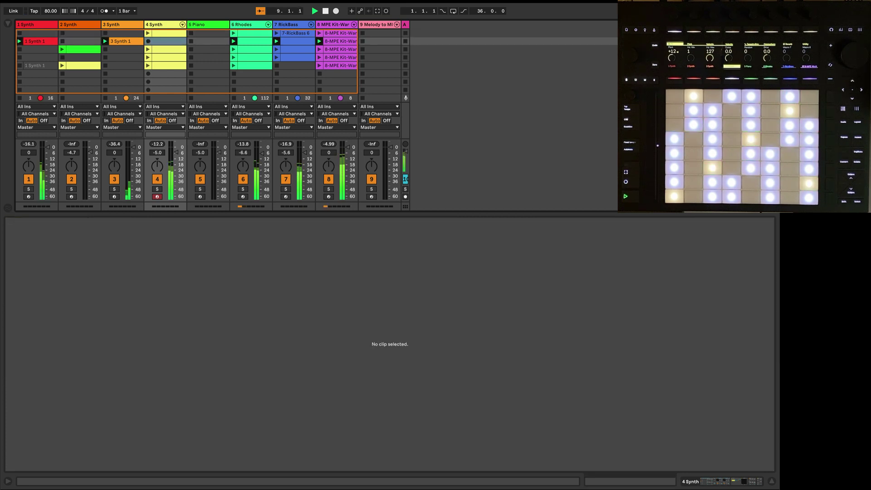
{"action": "left_click", "coordinate": [251, 43]}
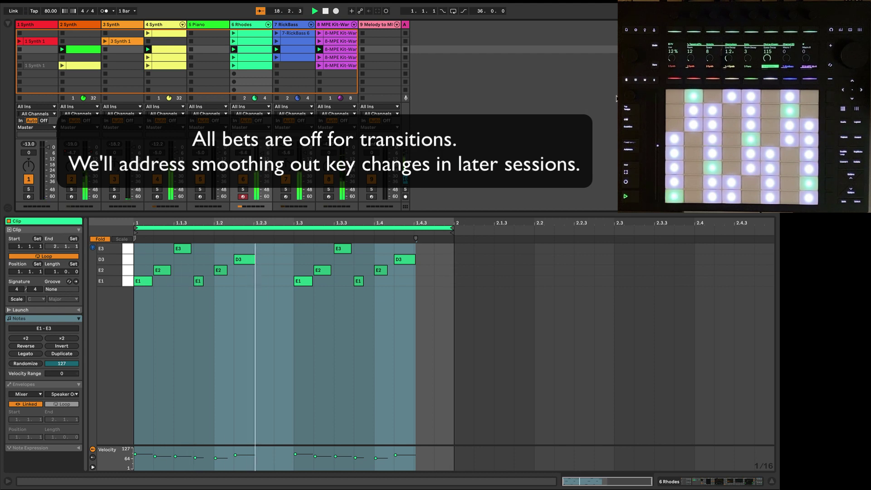
{"action": "left_click", "coordinate": [168, 49]}
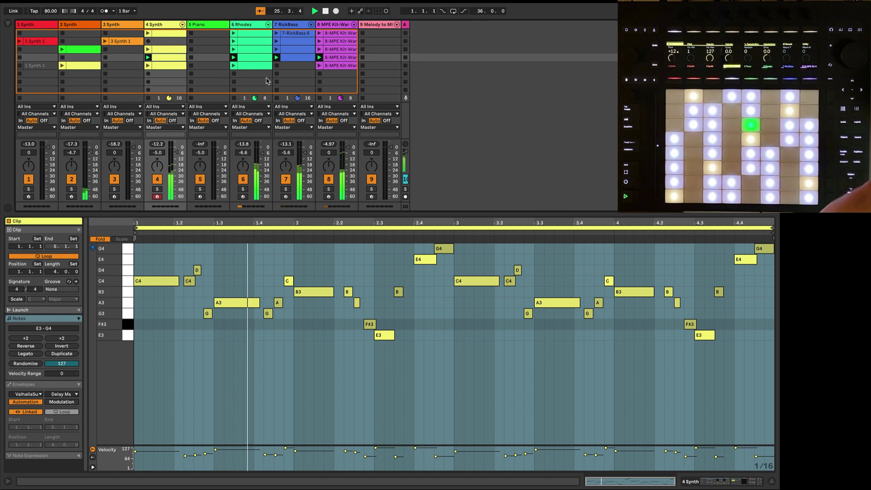
Step: Show the third- and fourth-row 4 Synth and 6 Rhodes clips together in the note editor across eight bars, with the time selection cleared
{"action": "left_click", "coordinate": [258, 60], "text": "shift"}
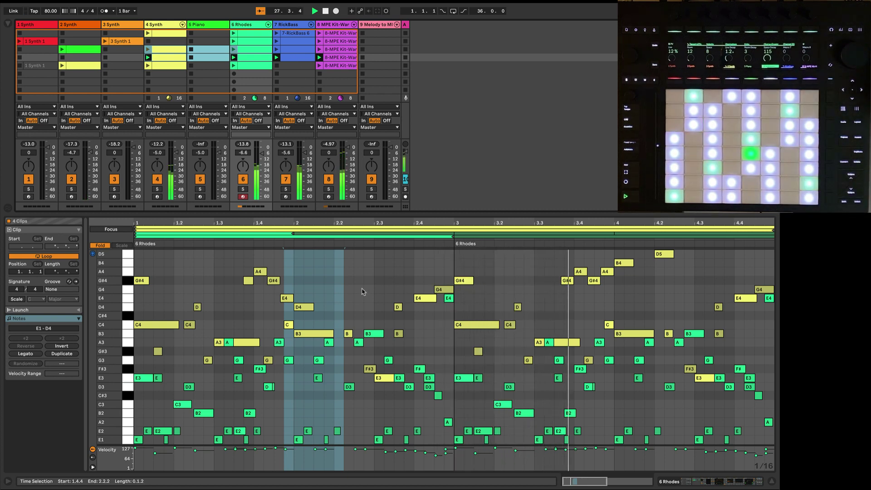
{"action": "left_click", "coordinate": [395, 280]}
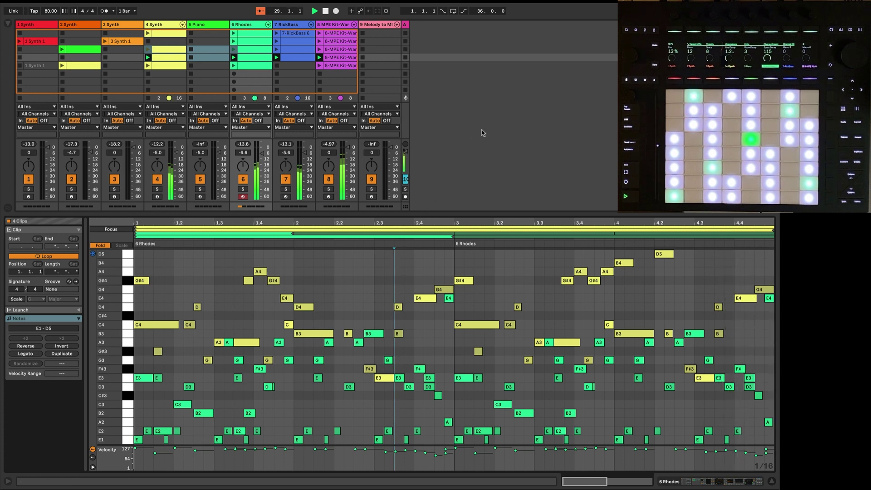
{"action": "left_click_drag", "start_coordinate": [427, 223], "coordinate": [429, 200]}
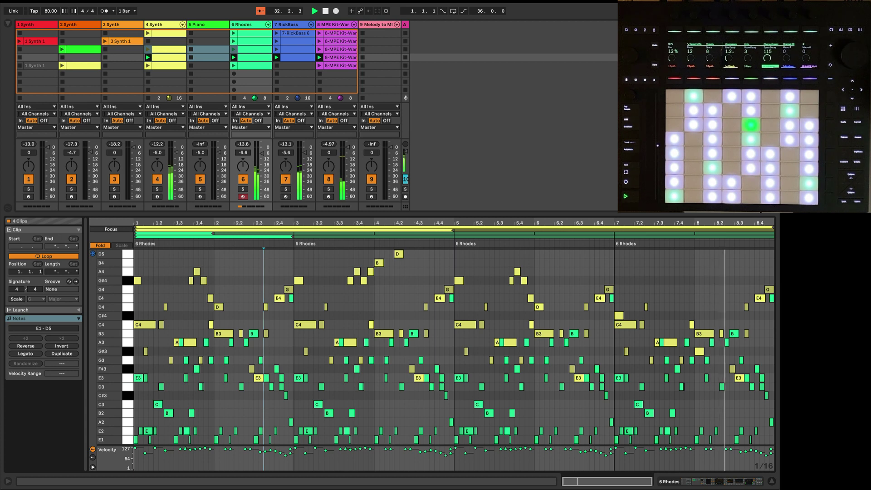
Step: Play the fifth-row section with its 4 Synth clip open, stop playback, and view the full-length 4 Synth improvisation recording stored below the sections
{"action": "left_click", "coordinate": [165, 65]}
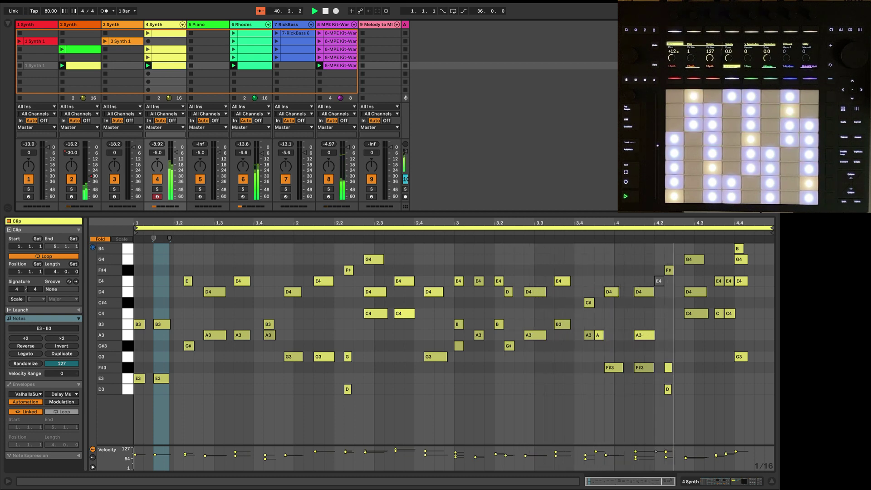
{"action": "key", "text": "space"}
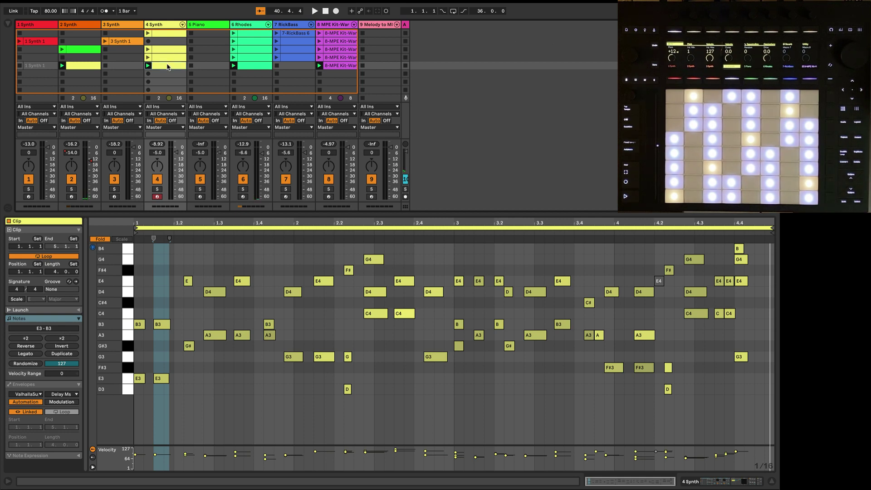
{"action": "scroll", "coordinate": [174, 86], "scroll_direction": "down", "scroll_amount": 2}
{"action": "left_click", "coordinate": [174, 90]}
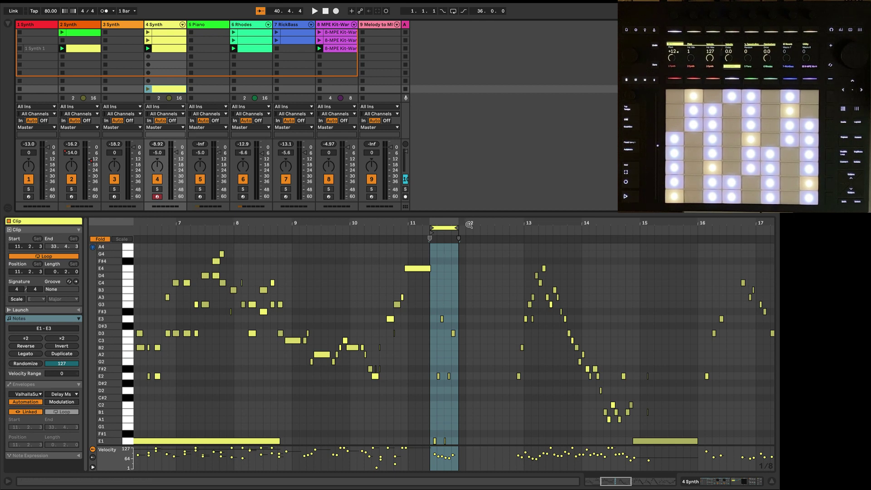
{"action": "left_click_drag", "start_coordinate": [469, 224], "coordinate": [469, 200]}
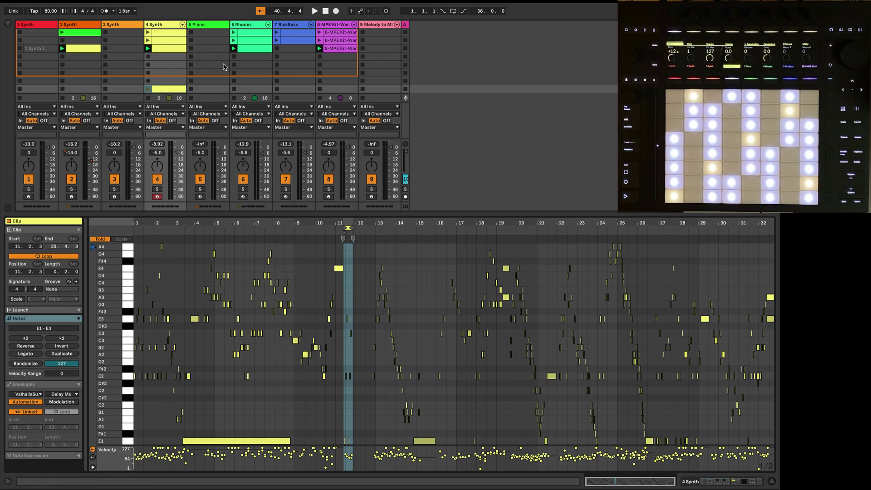
Step: View the second-row 6 Rhodes clip and the second-, third- and fourth-row 7 RickBass clips in the note editor
{"action": "scroll", "coordinate": [252, 42], "scroll_direction": "up", "scroll_amount": 2}
{"action": "left_click", "coordinate": [253, 43]}
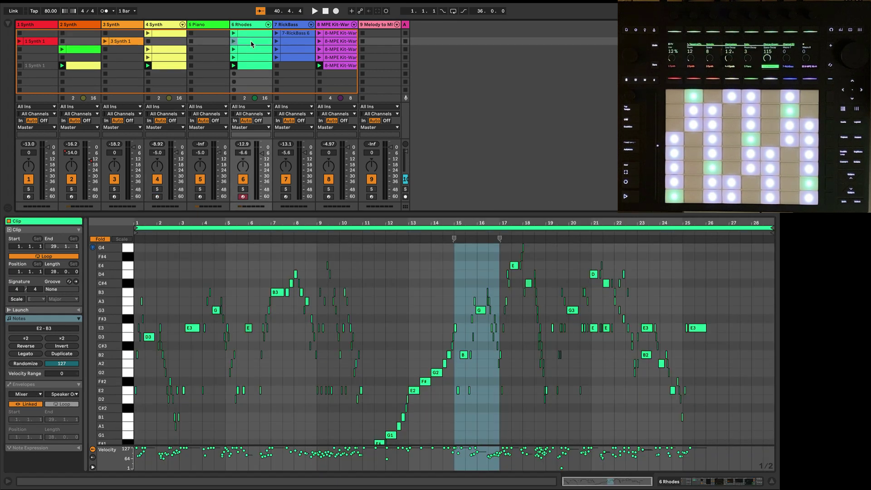
{"action": "left_click", "coordinate": [291, 43]}
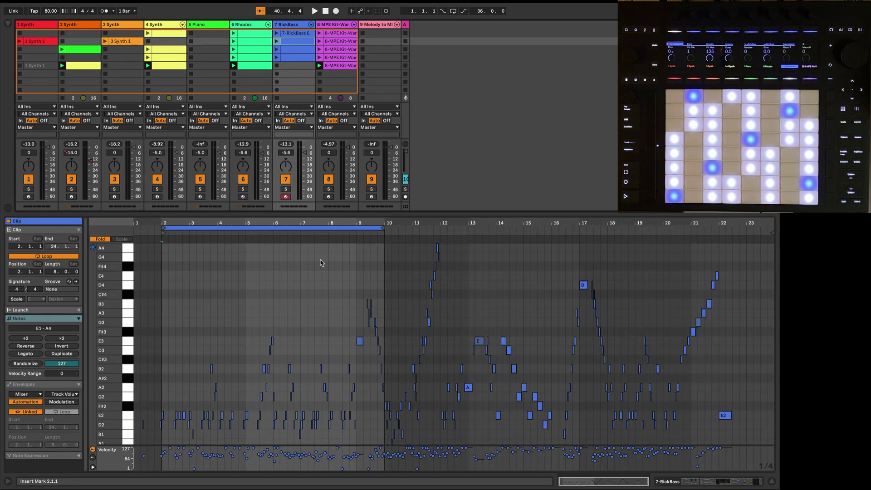
{"action": "left_click", "coordinate": [291, 50]}
{"action": "left_click", "coordinate": [289, 60]}
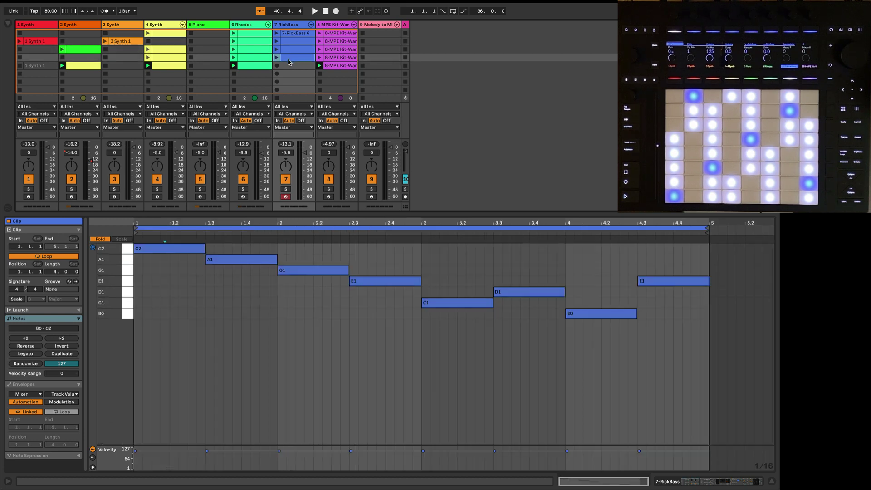